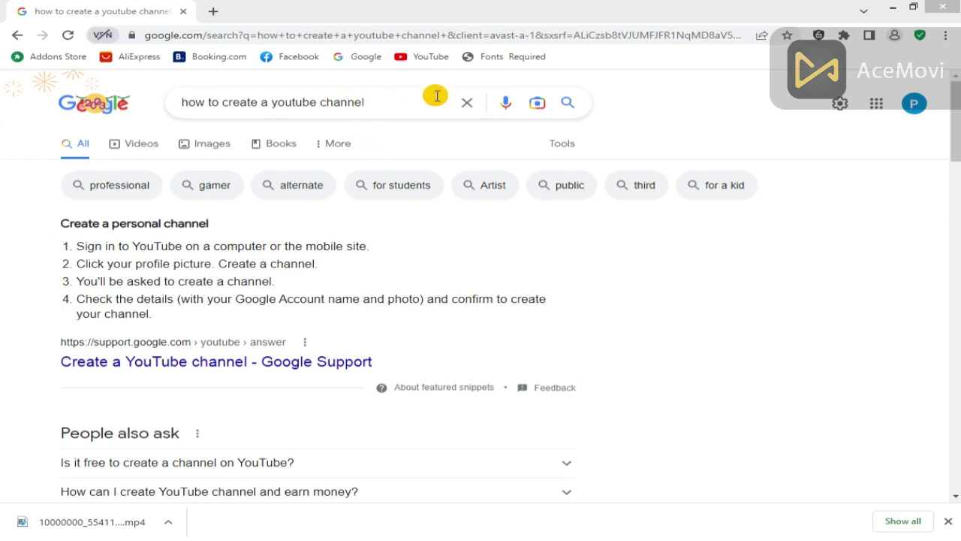
Search 'how to create a youtube channel' and open the account panel to reach Google sign-in
left_click(575, 104)
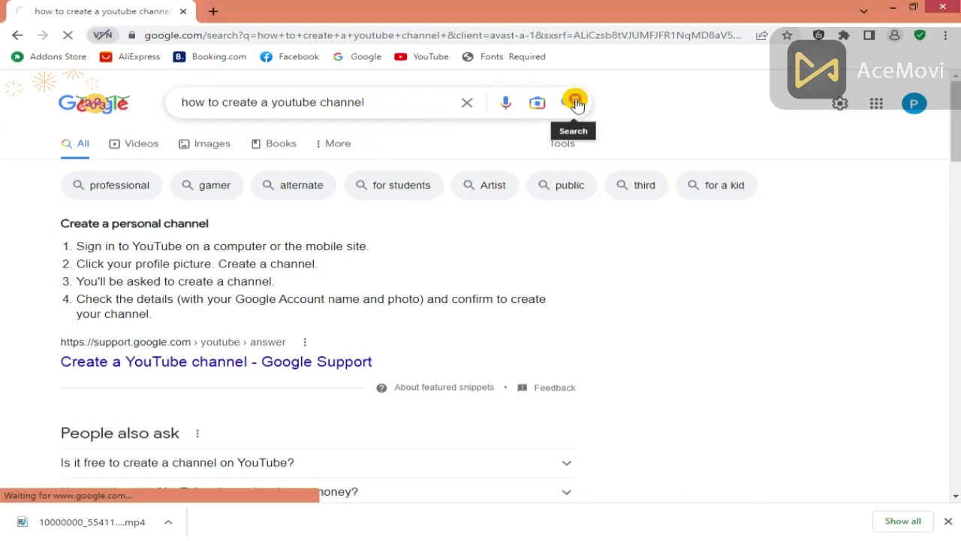
left_click(401, 180)
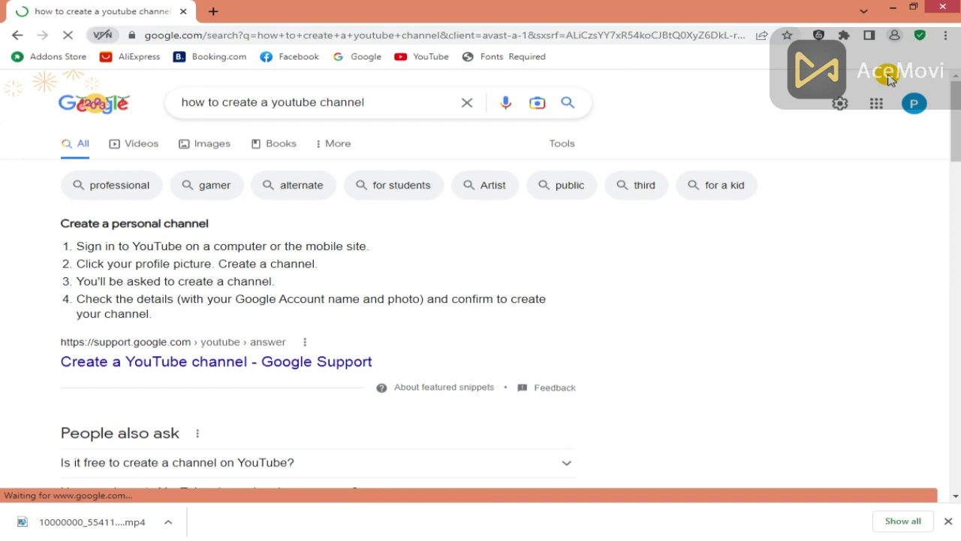
left_click(912, 110)
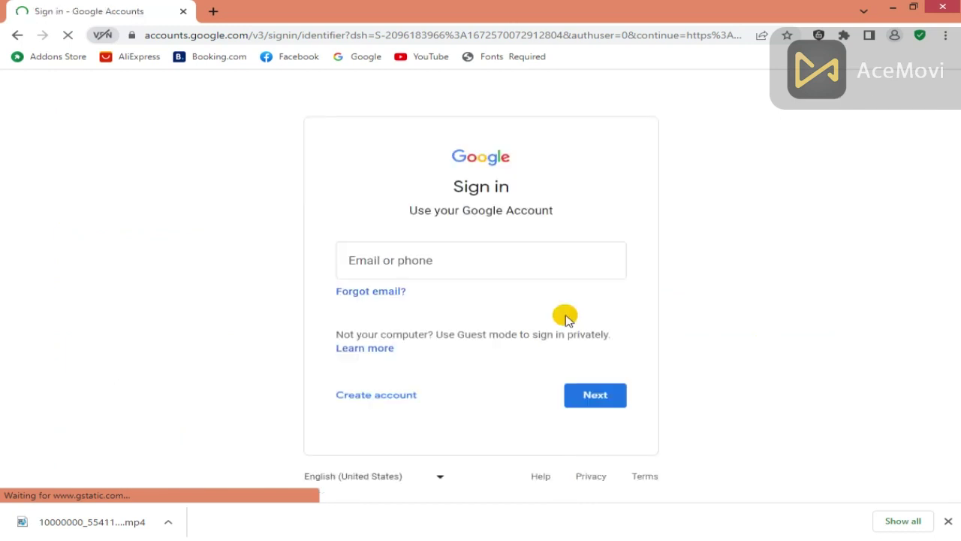
Start a new Google account and enter the account holder's first and last name
left_click(367, 394)
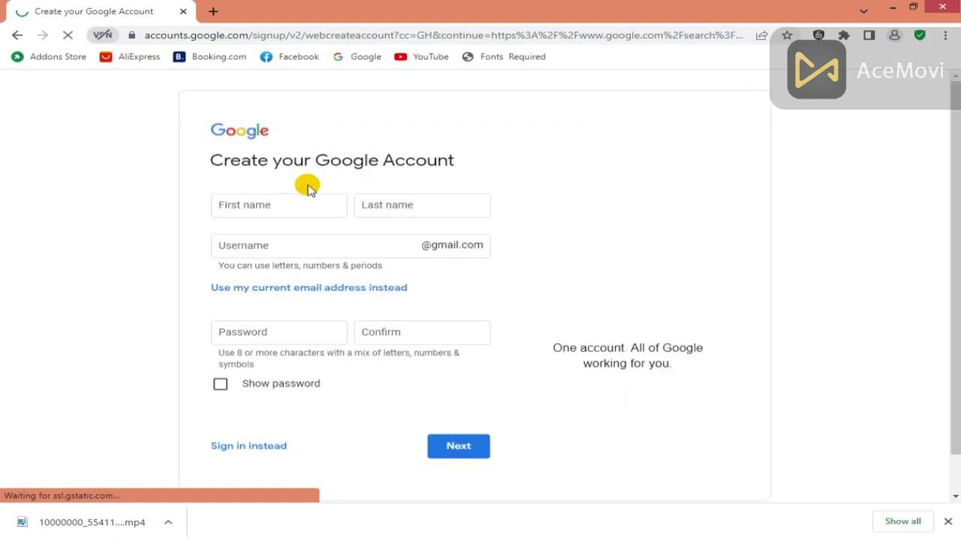
left_click(311, 204)
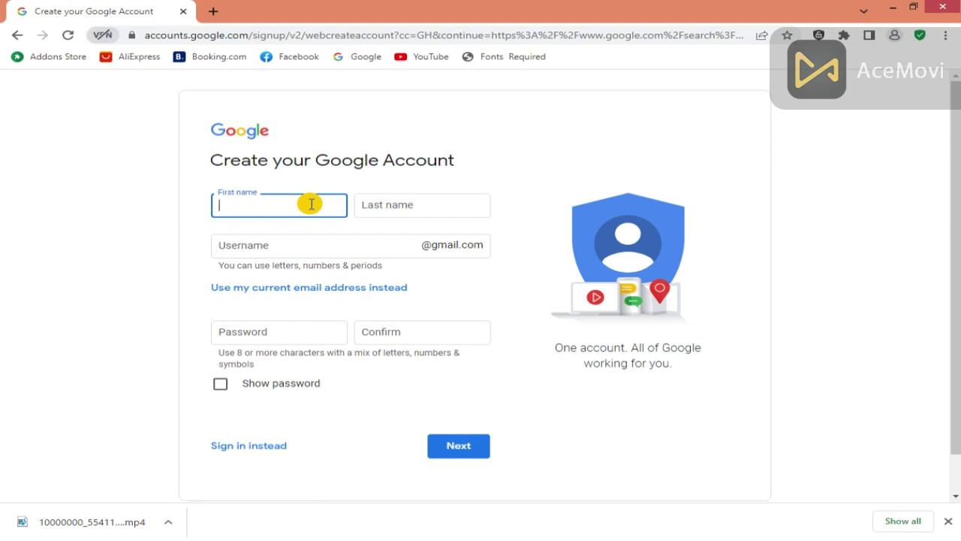
type("PLENGO")
key("BackSpace")
key("BackSpace")
key("BackSpace")
key("BackSpace")
key("BackSpace")
key("BackSpace")
type("plengo")
left_click(372, 206)
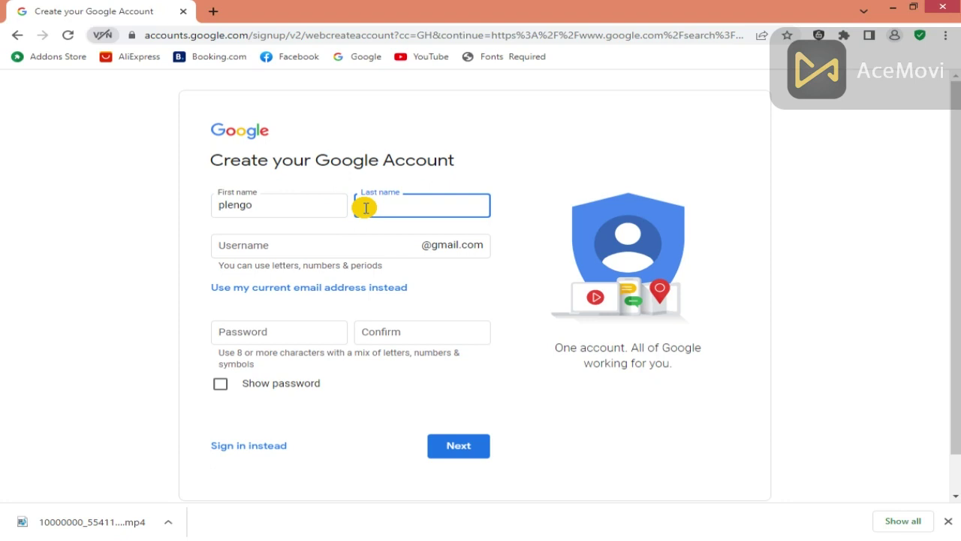
type("lover")
Choose the new username, set and confirm the account password, and submit the details
left_click(322, 242)
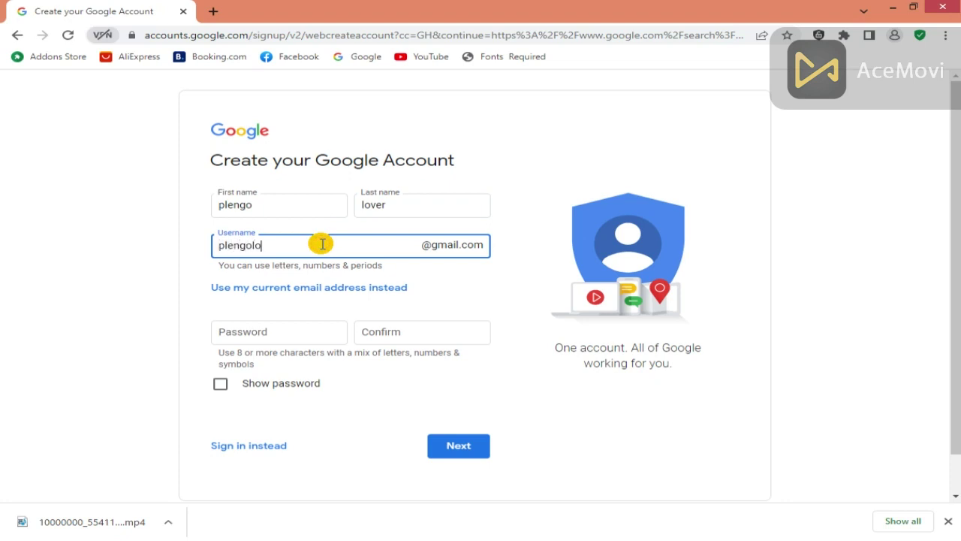
left_click(289, 332)
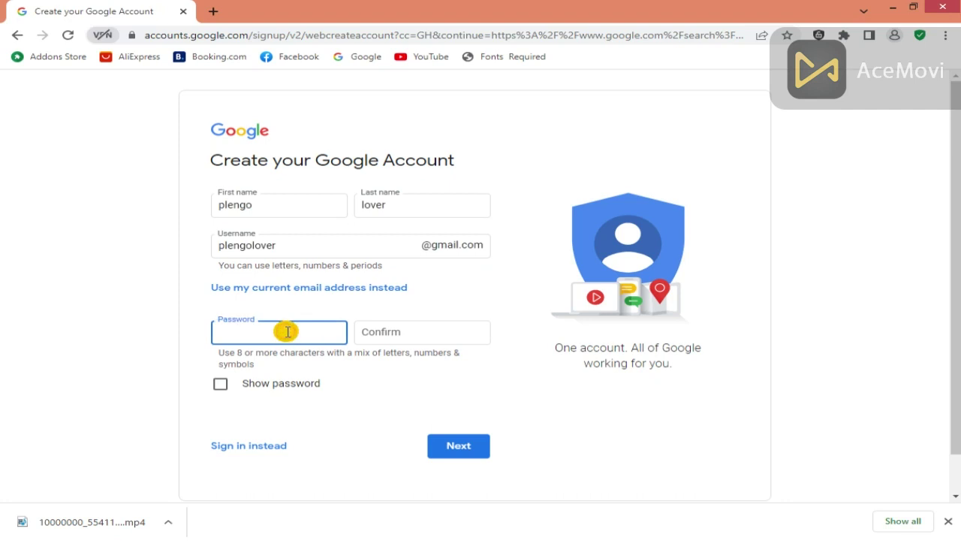
type("••••••••")
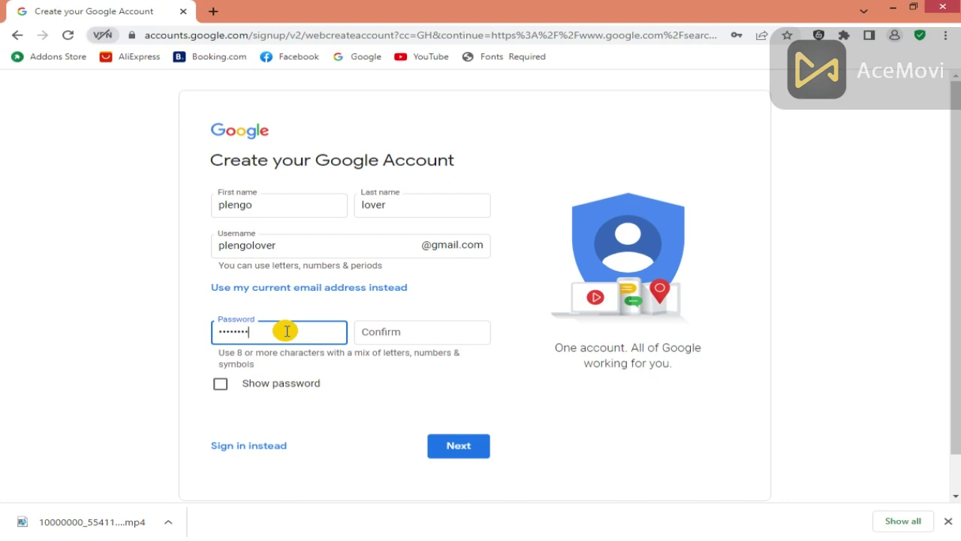
type("••••••")
left_click(378, 337)
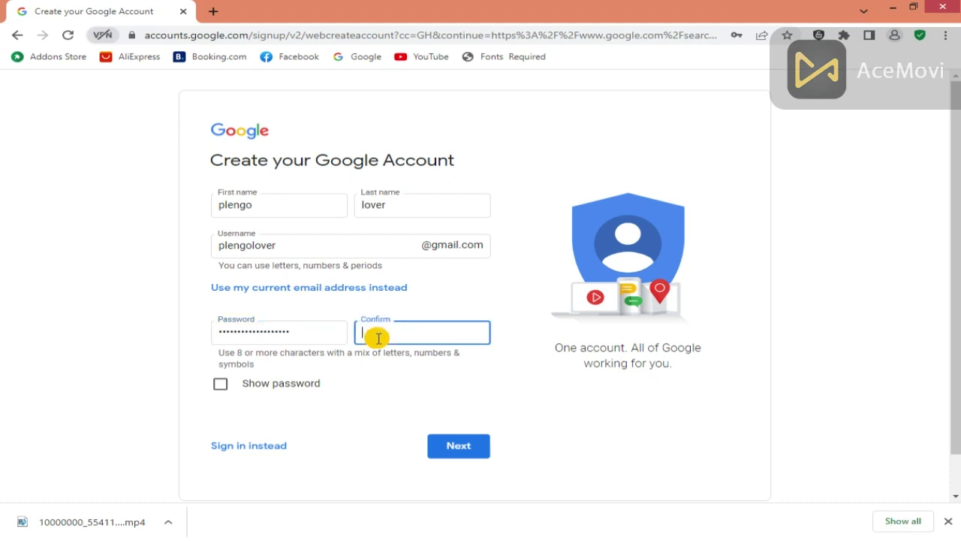
type("••••••••••••••")
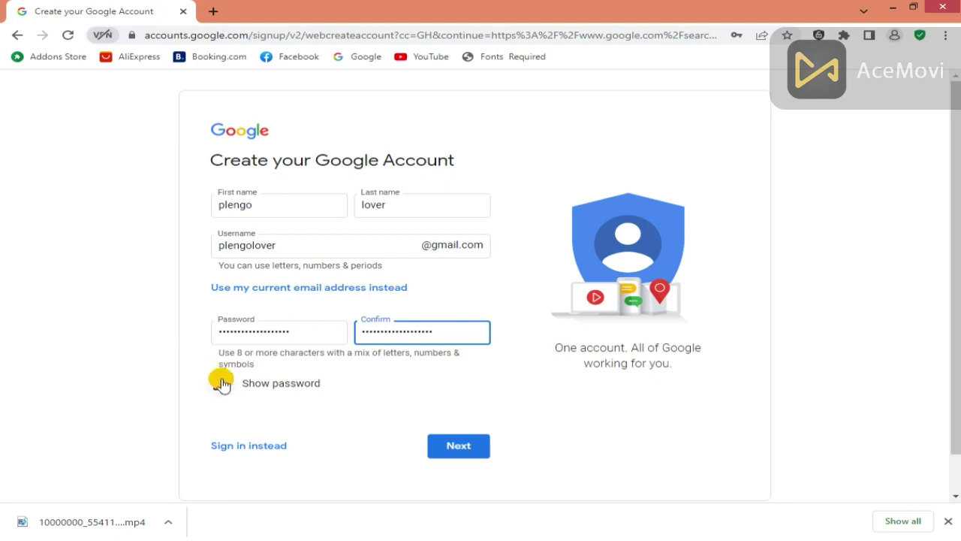
left_click(451, 458)
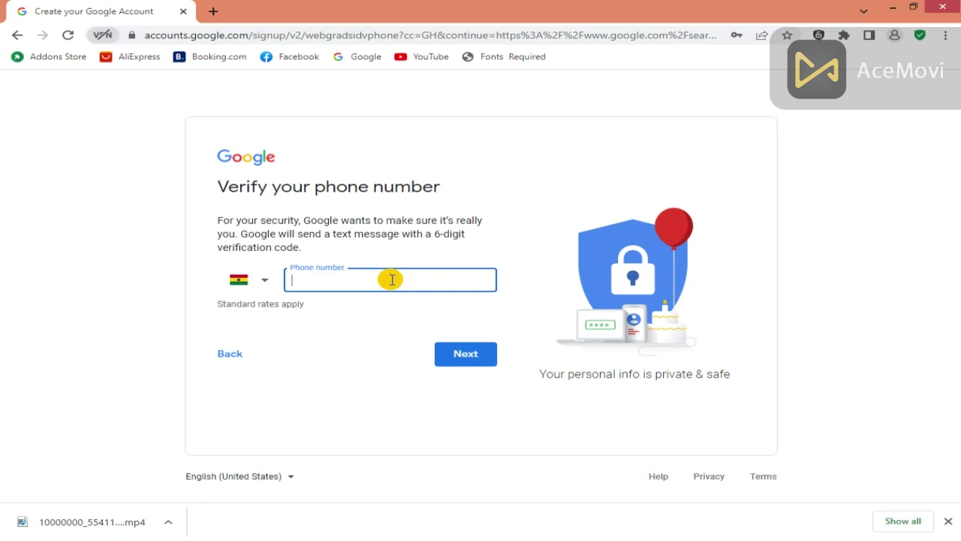
Enter the account holder's phone number to receive a verification code
left_click(464, 352)
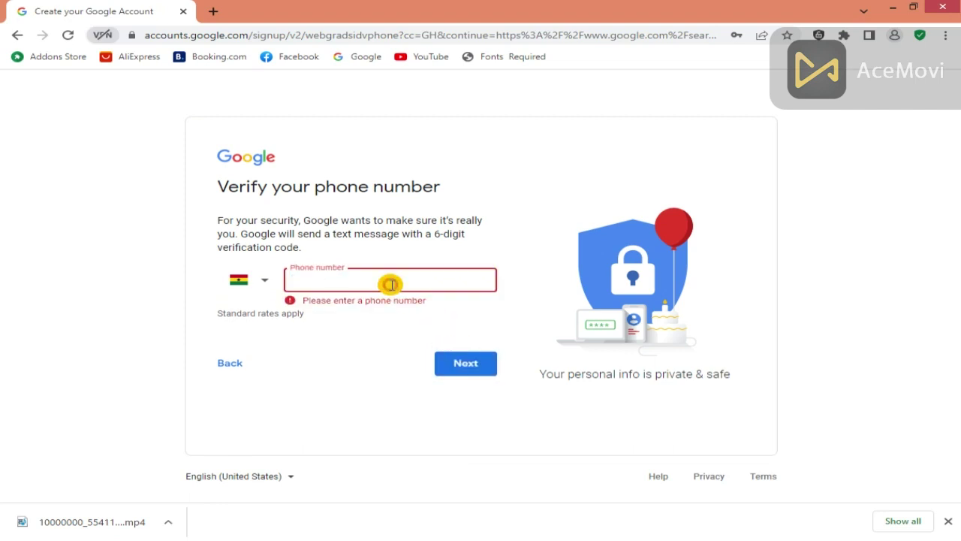
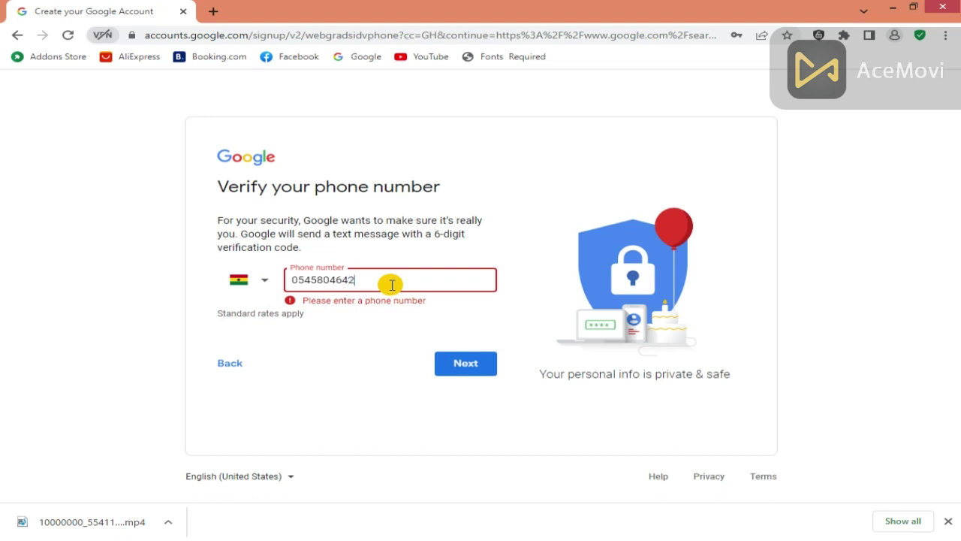
key("Return")
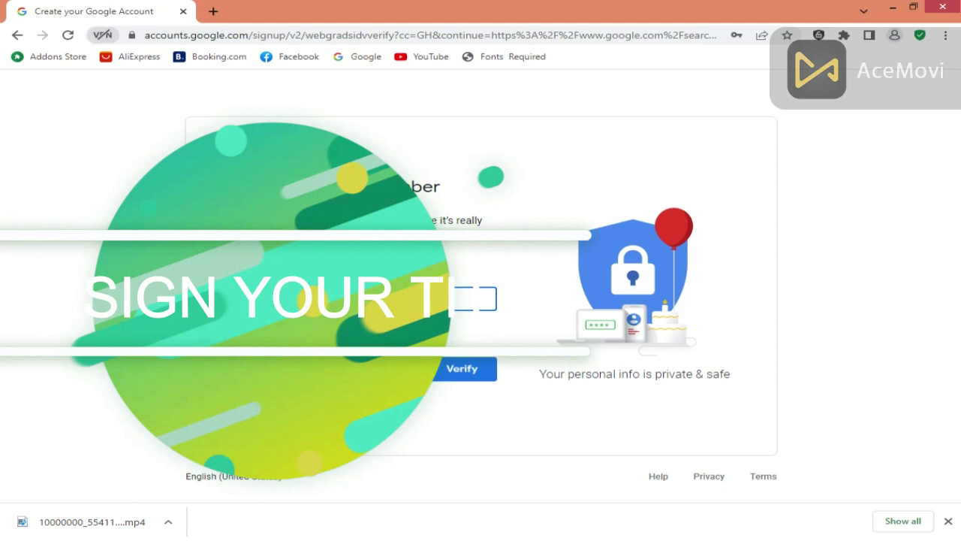
key("Return")
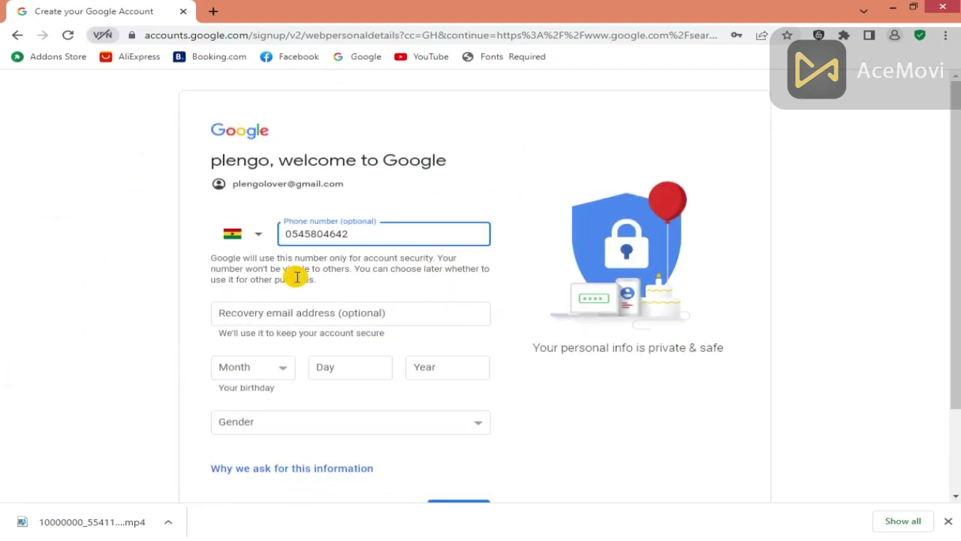
scroll(255, 315, "down", 1)
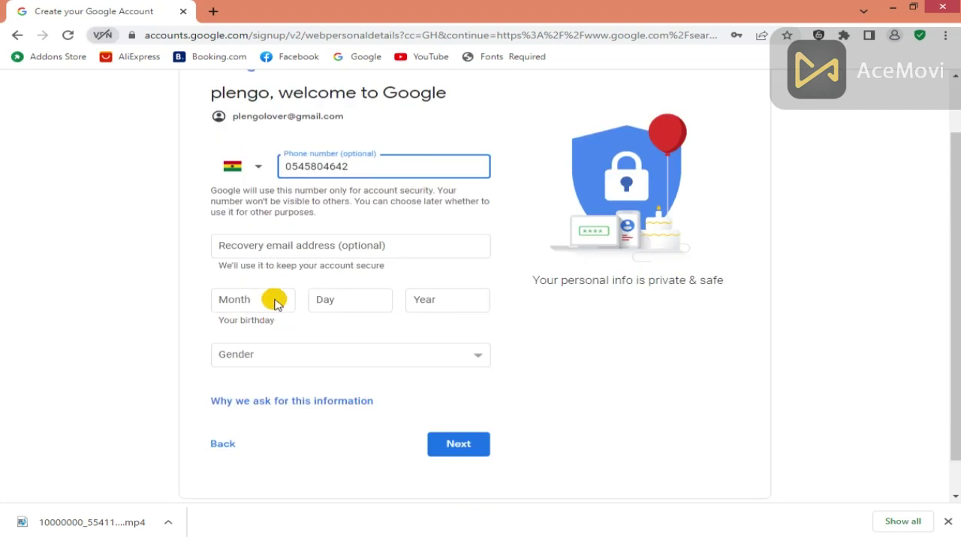
left_click(275, 300)
left_click(271, 330)
left_click(349, 301)
type("1")
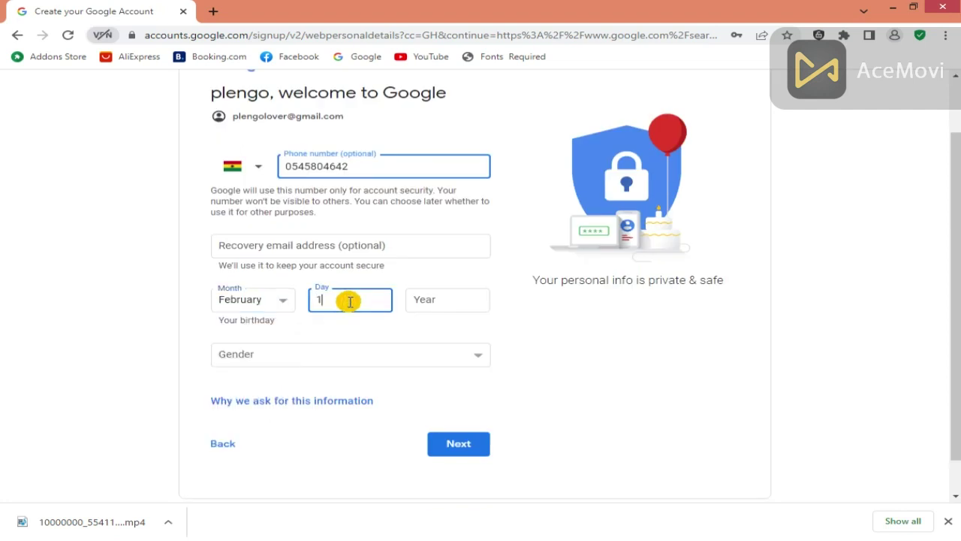
left_click(425, 302)
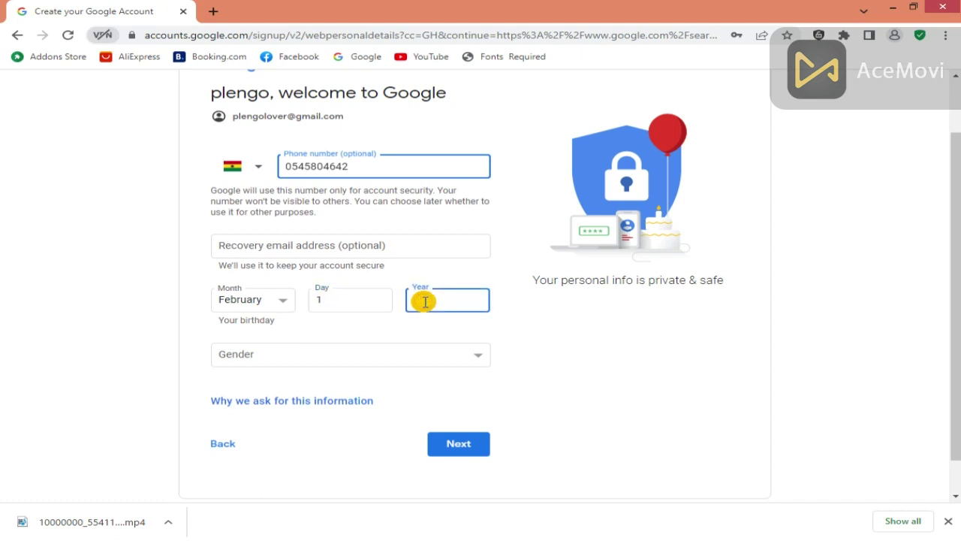
type("2003")
Set gender to Male and agree to use the phone number across Google services
left_click(352, 351)
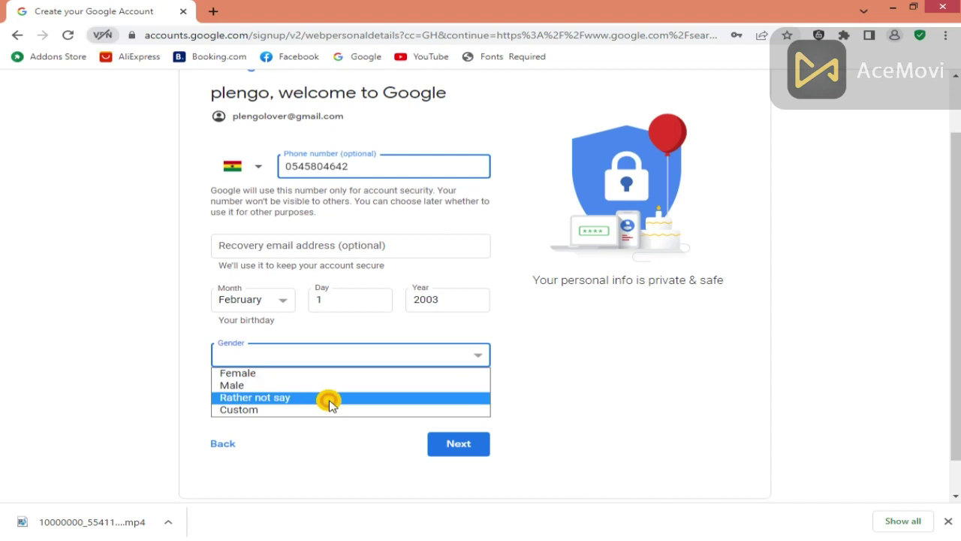
left_click(323, 385)
left_click(471, 444)
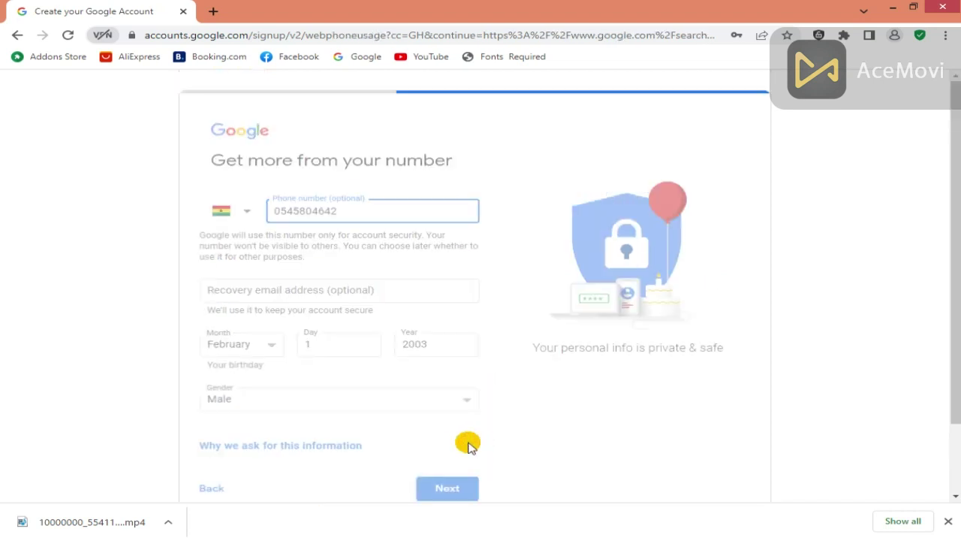
scroll(362, 352, "down", 1)
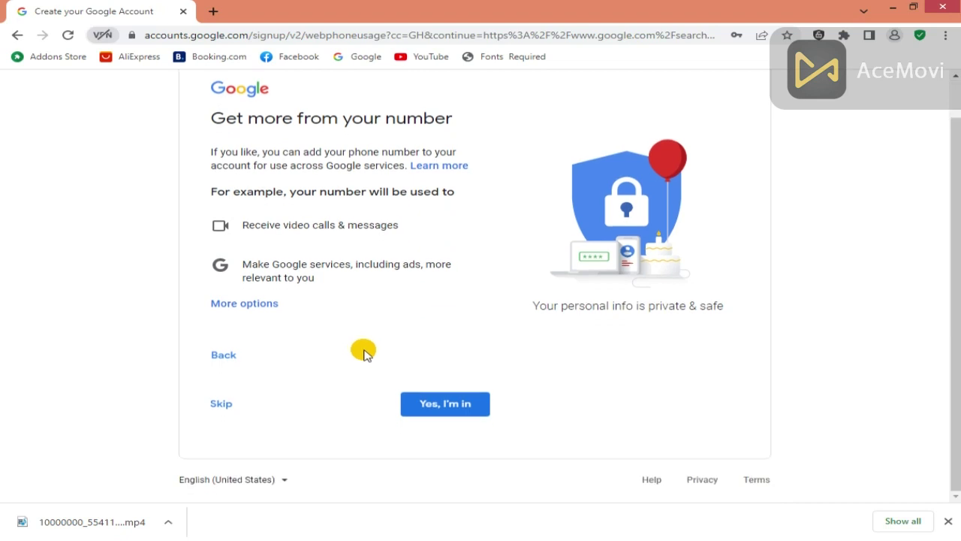
left_click(449, 409)
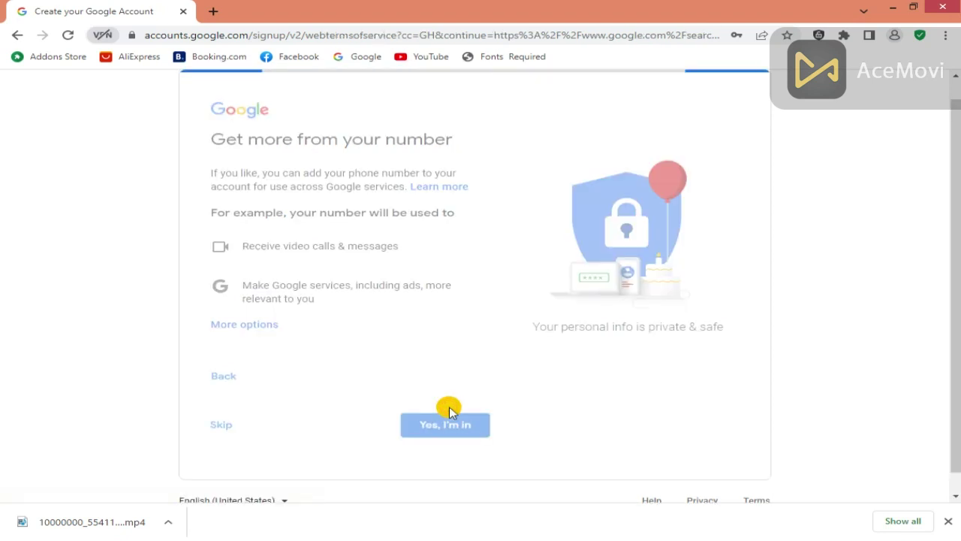
Accept the Privacy and Terms with 'I agree' to finish creating the account
scroll(436, 360, "down", 10)
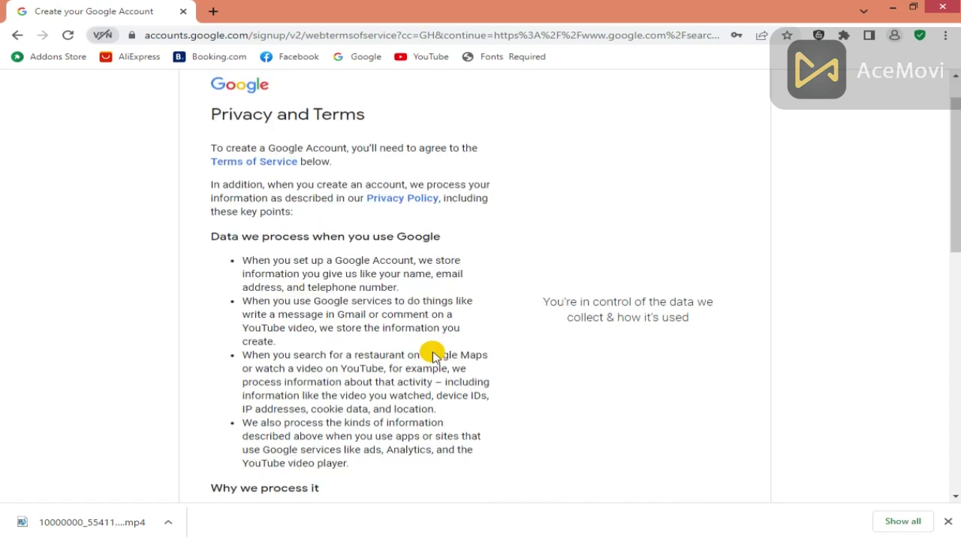
left_click(464, 410)
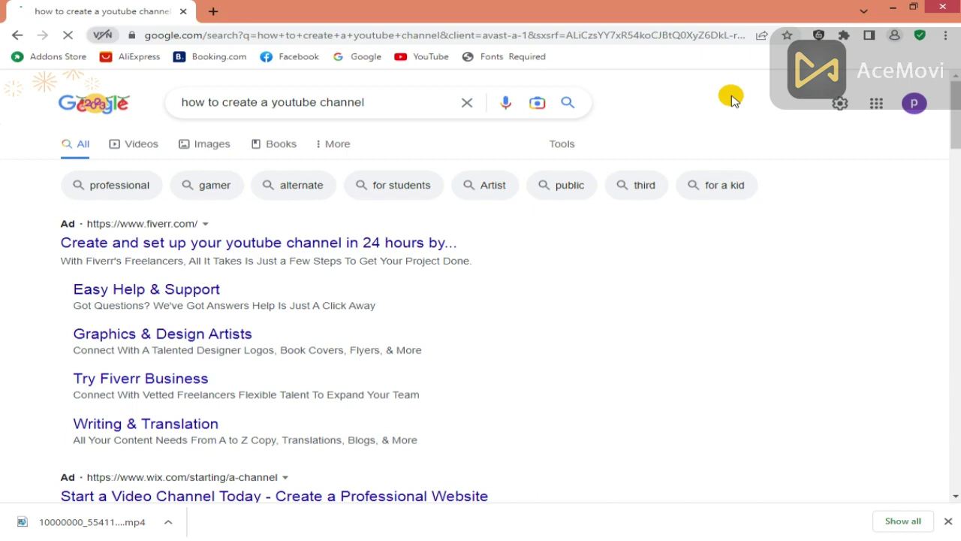
Clear the old query and search 'youtube' from the suggestions
left_click(467, 104)
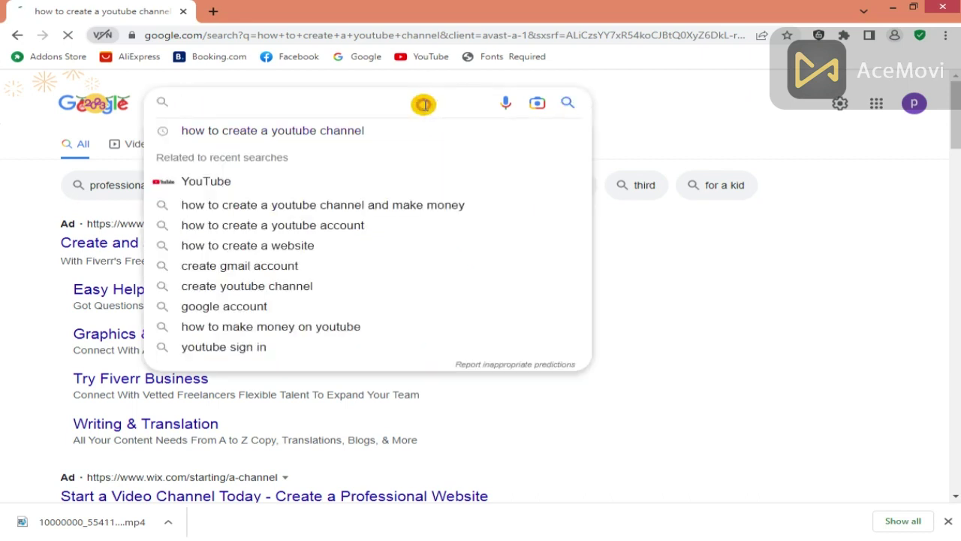
left_click(254, 184)
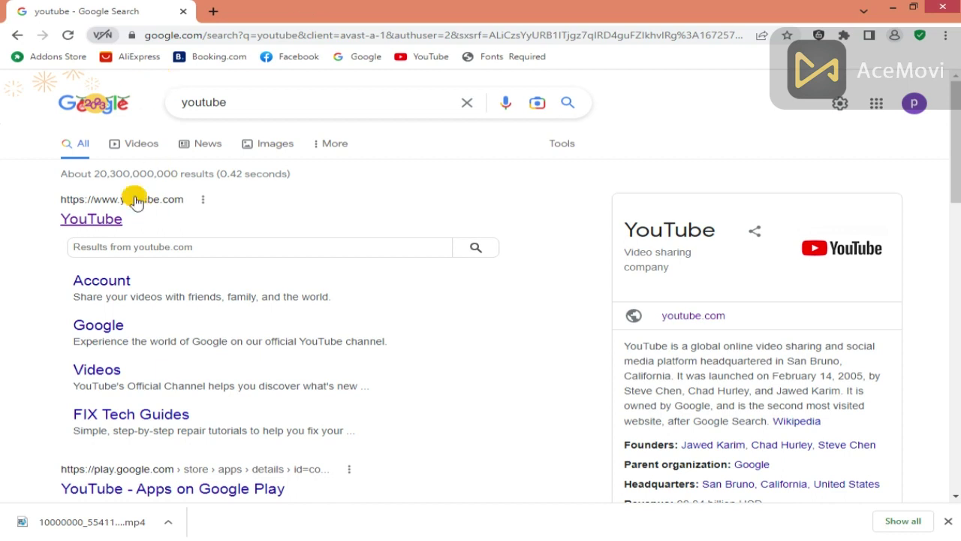
Open YouTube and choose Add account from the avatar's Switch account list
left_click(110, 211)
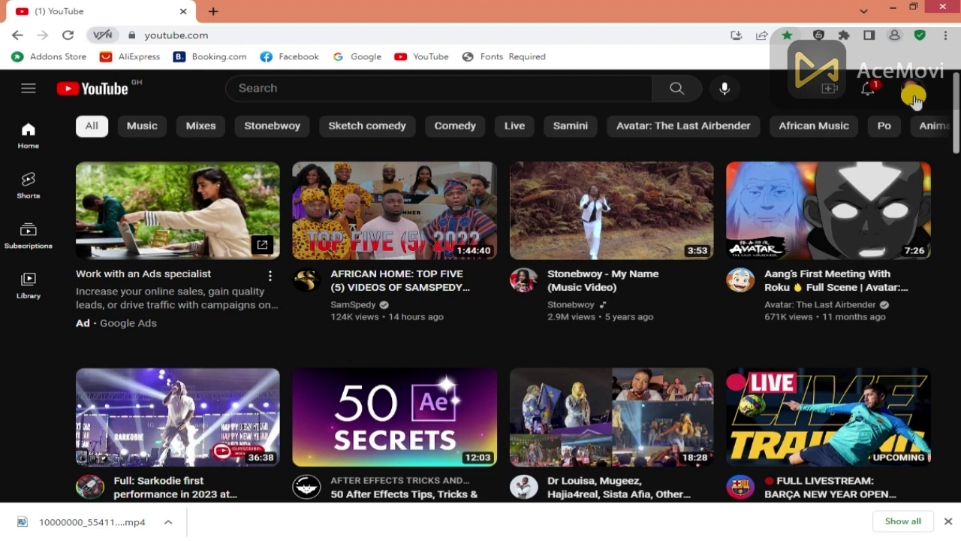
left_click(913, 96)
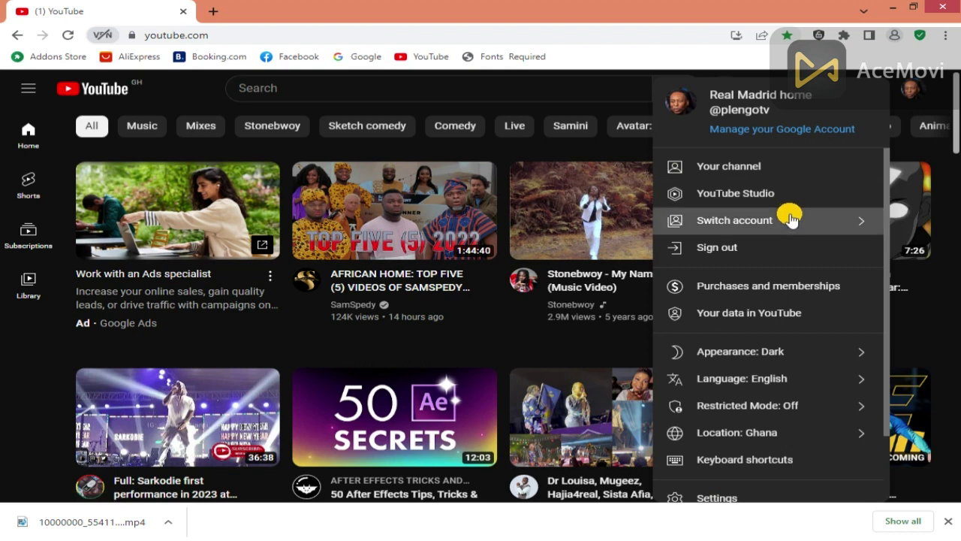
left_click(790, 217)
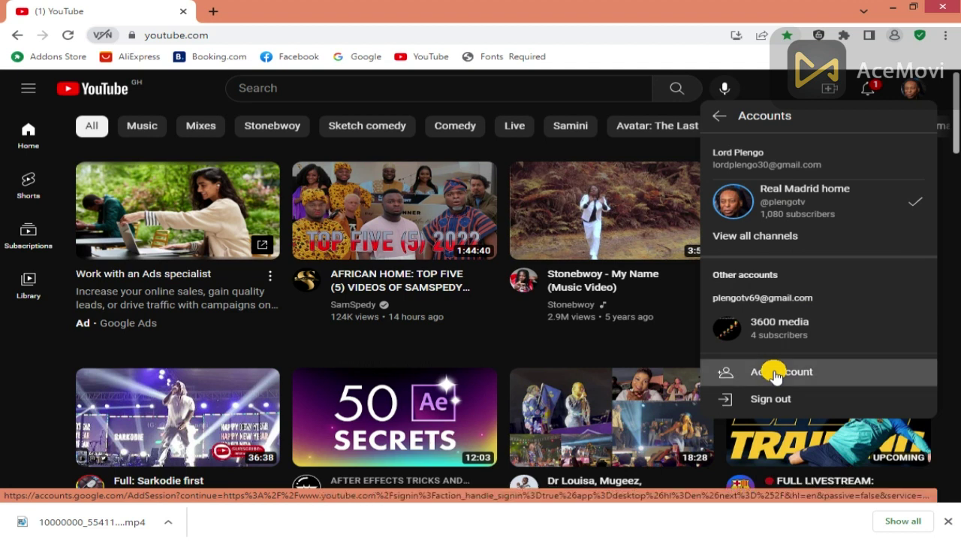
left_click(776, 373)
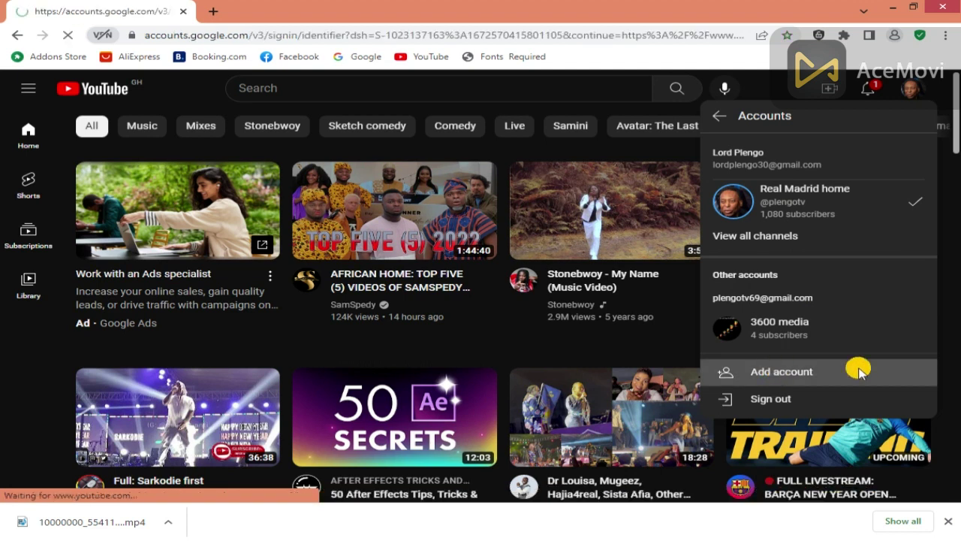
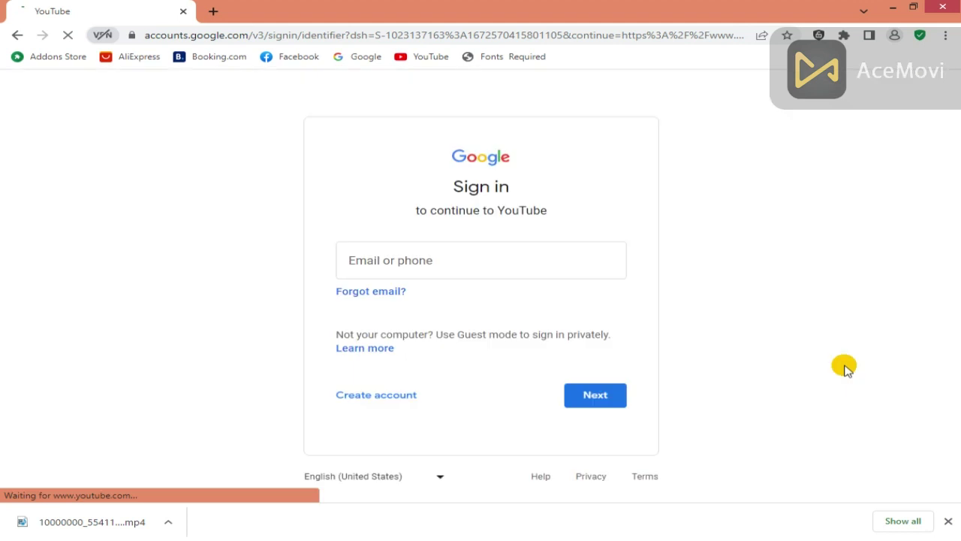
Sign in to Google with the account's e-mail address and password
left_click(488, 264)
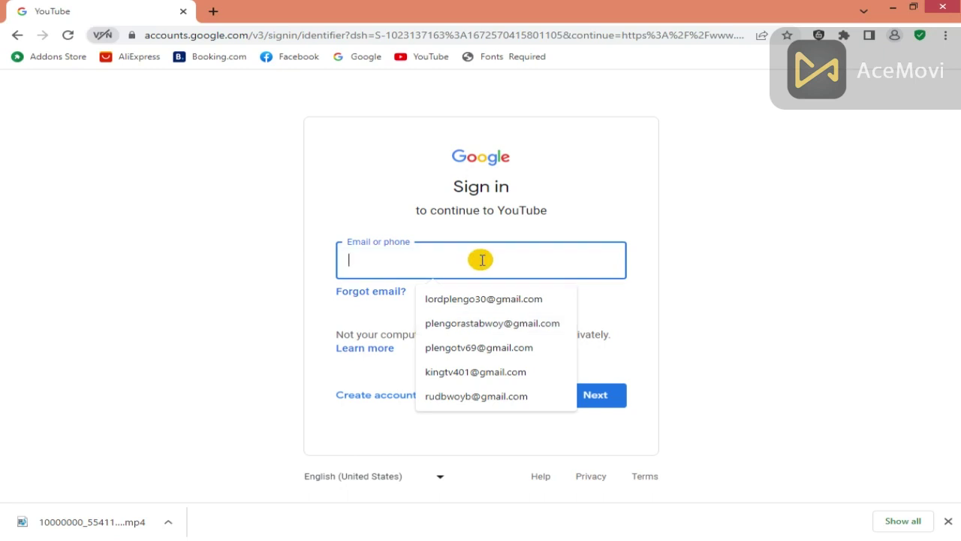
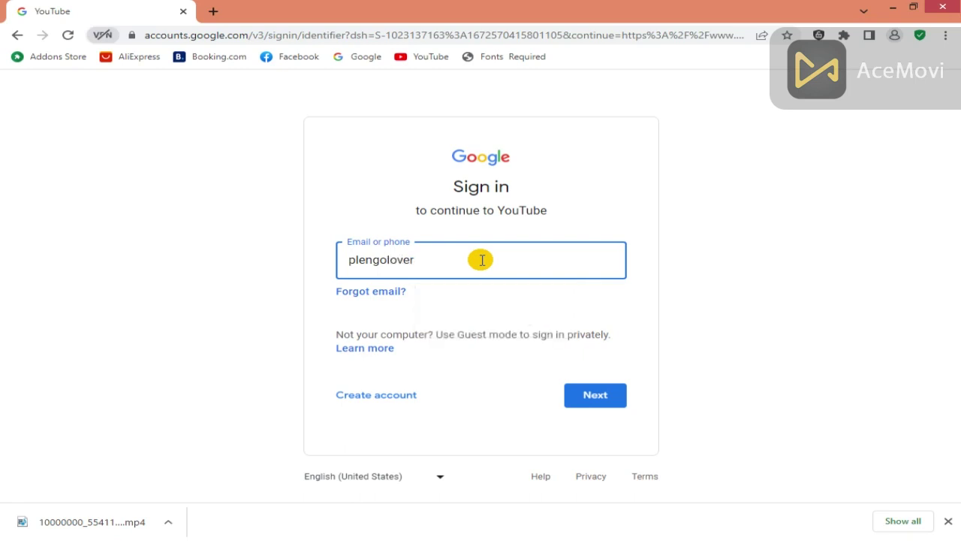
left_click(609, 405)
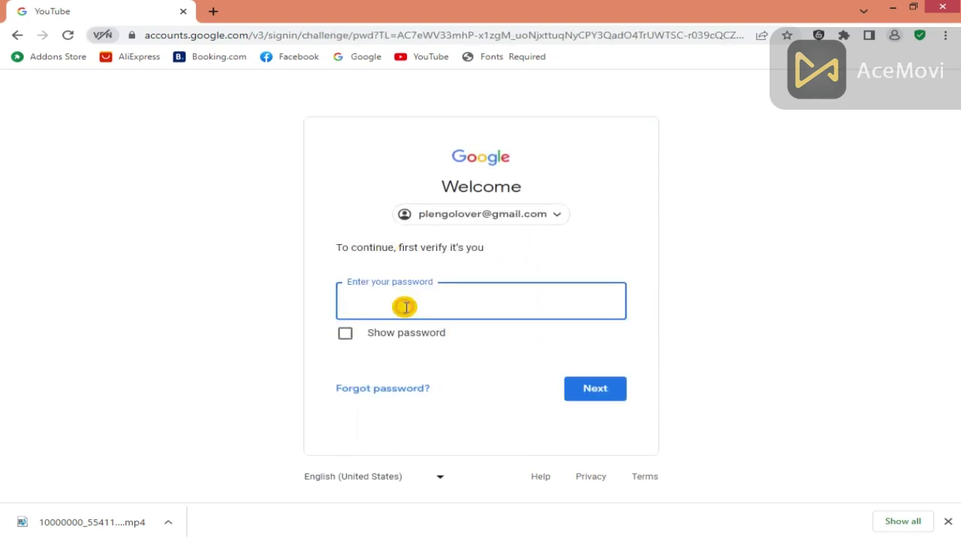
type("•••••••••••")
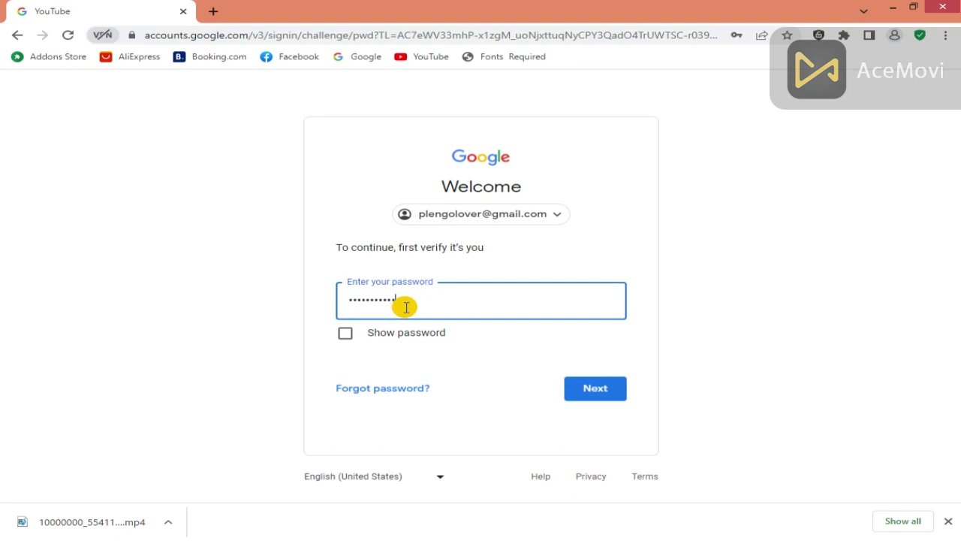
type("••••")
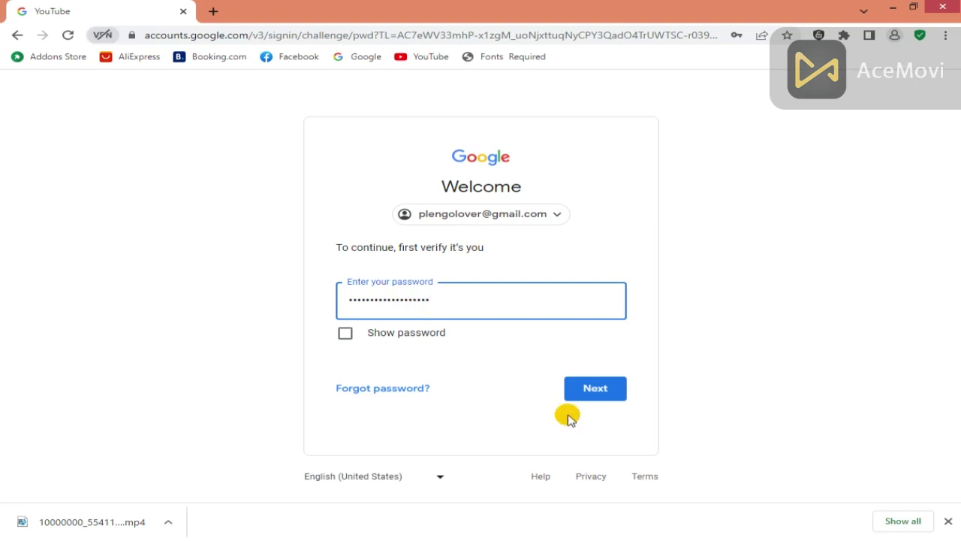
left_click(593, 386)
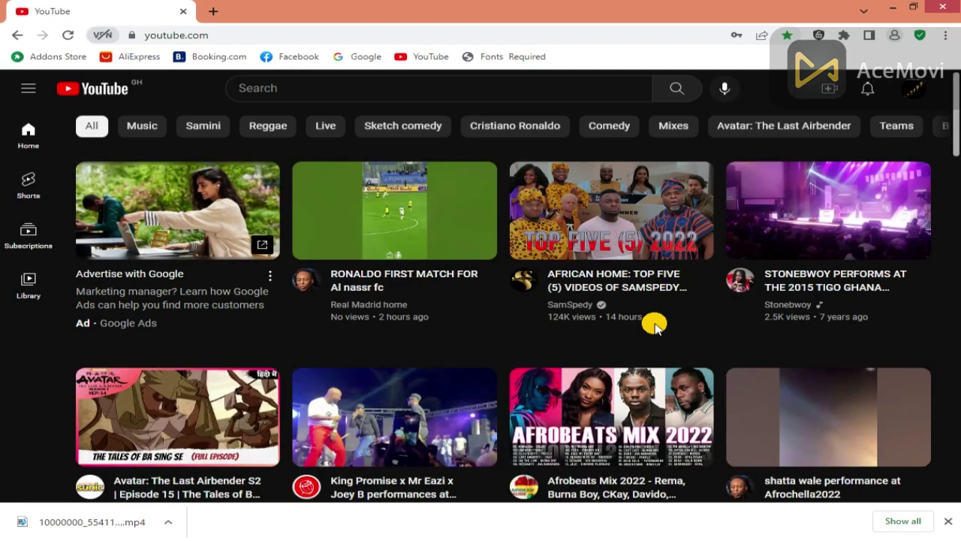
Switch YouTube to the newly signed-in account and open its account menu
left_click(909, 93)
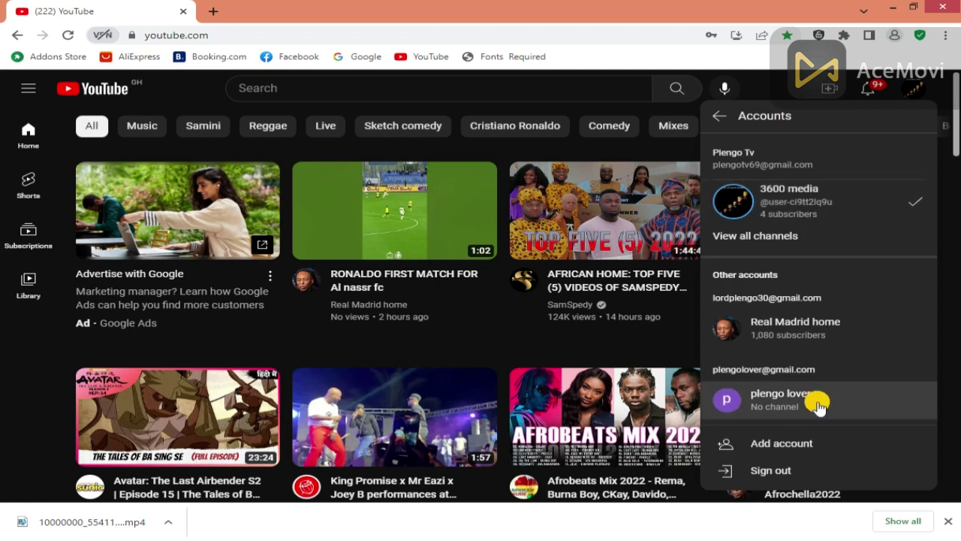
left_click(815, 402)
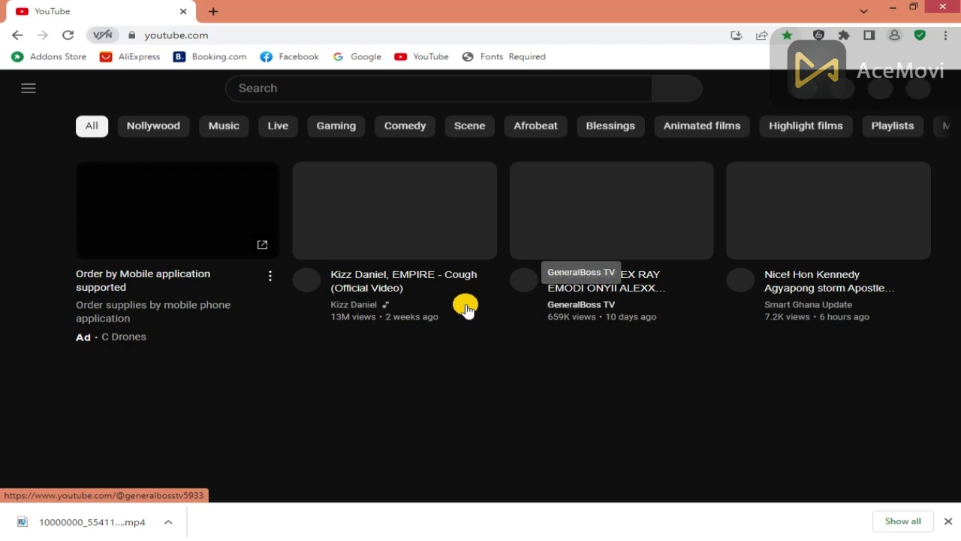
scroll(321, 167, "down", 2)
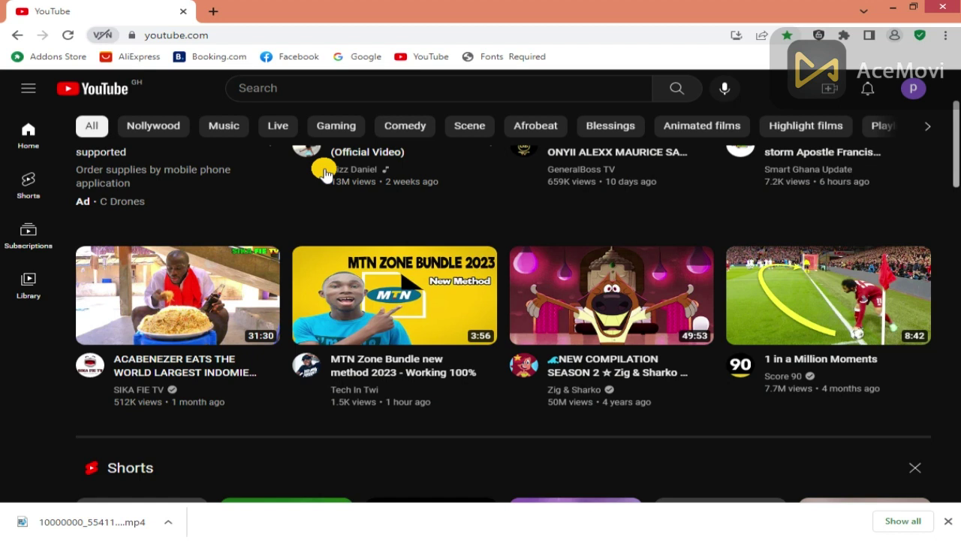
scroll(324, 172, "down", 1)
scroll(325, 171, "up", 3)
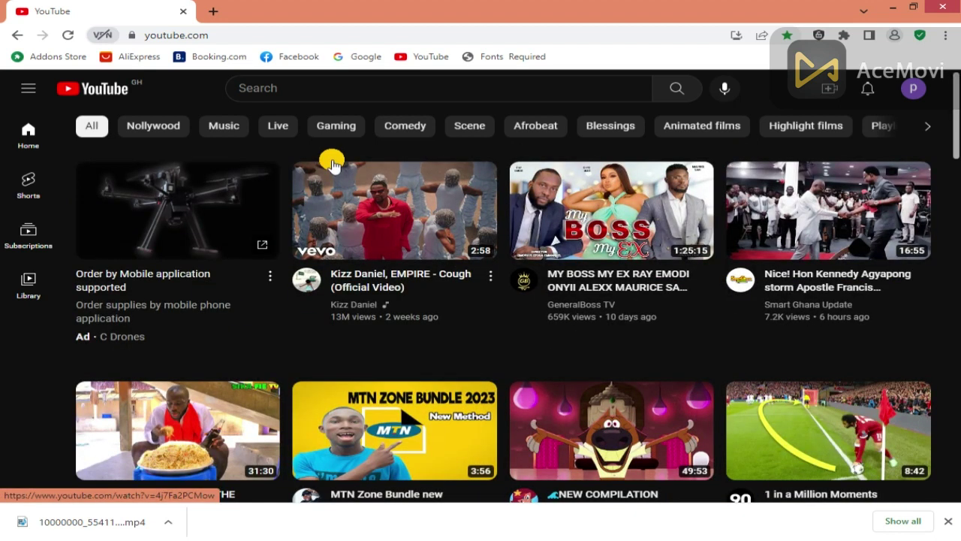
left_click(913, 88)
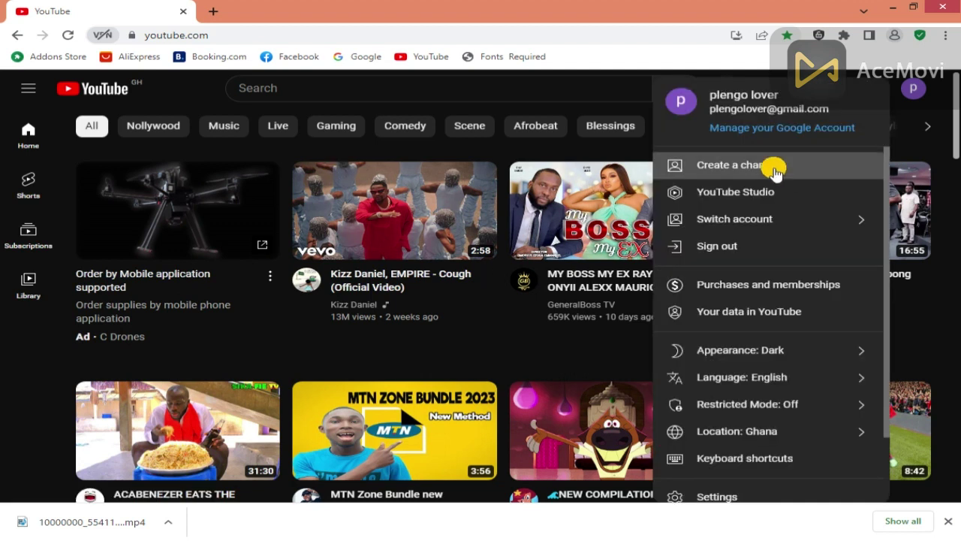
Create a channel for the account using the download (8) image as its picture
left_click(773, 167)
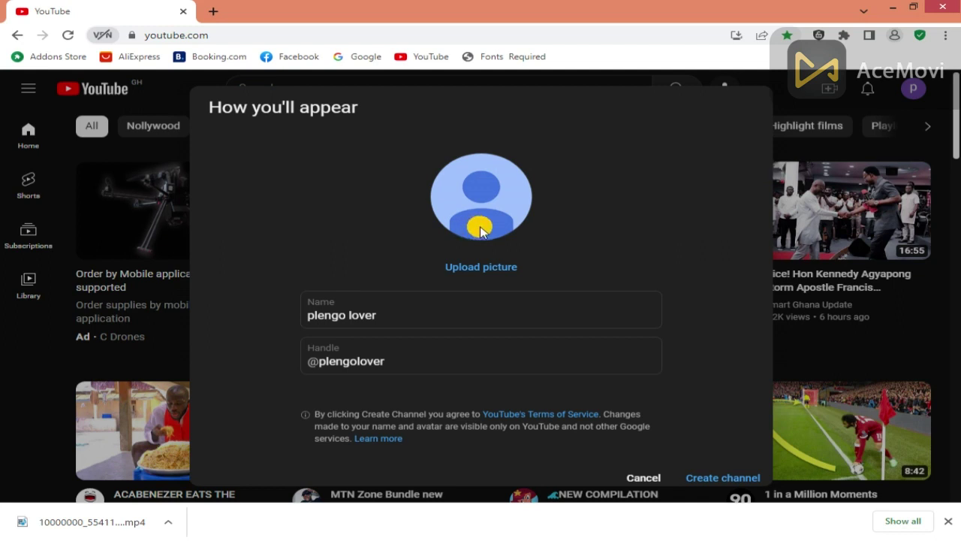
left_click(487, 264)
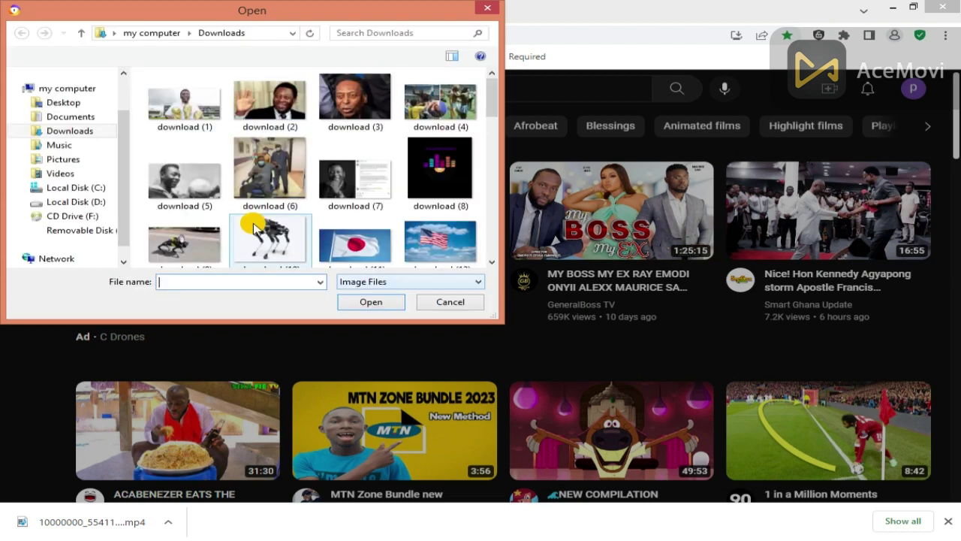
left_click_drag(495, 113, 454, 126)
scroll(451, 120, "up", 2)
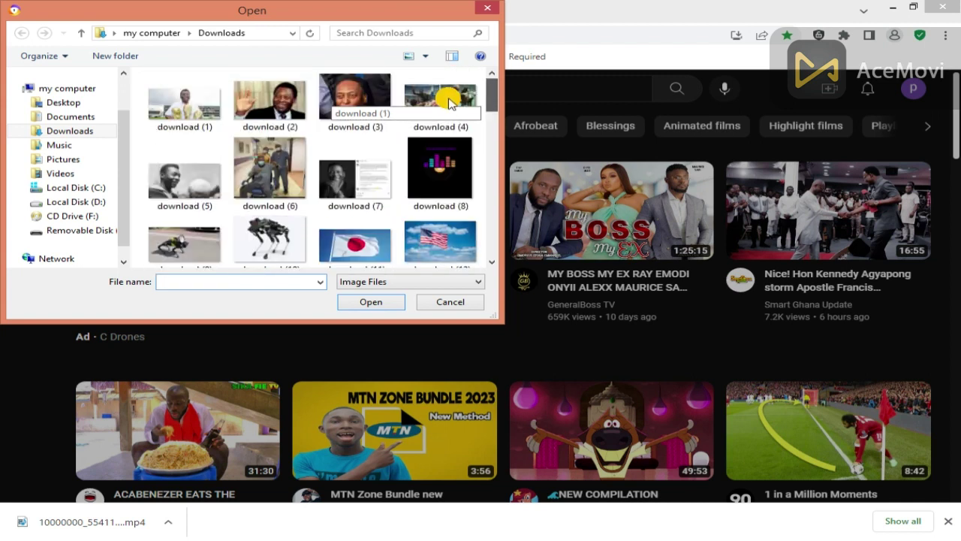
double_click(443, 166)
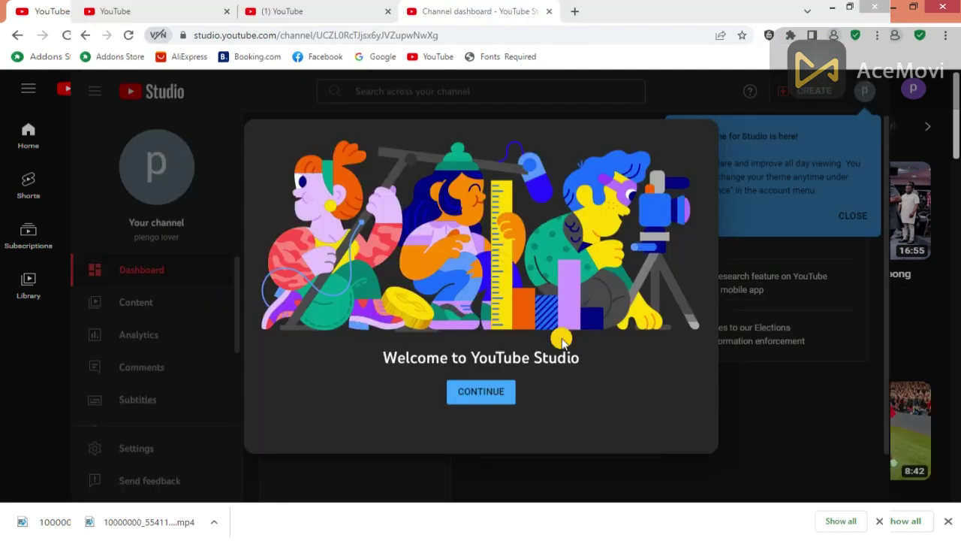
Dismiss the Studio welcome, dark-theme and playlists-moved notices
left_click(457, 391)
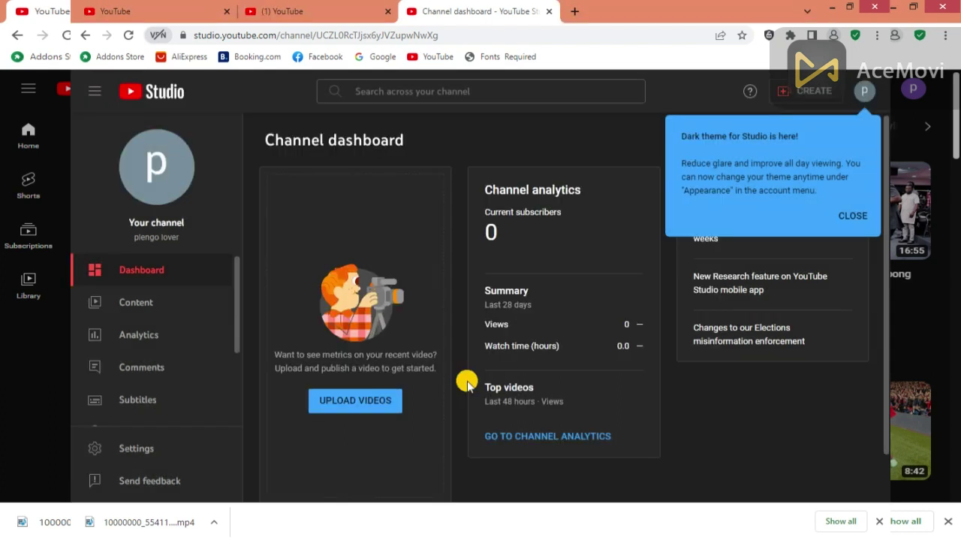
left_click(859, 217)
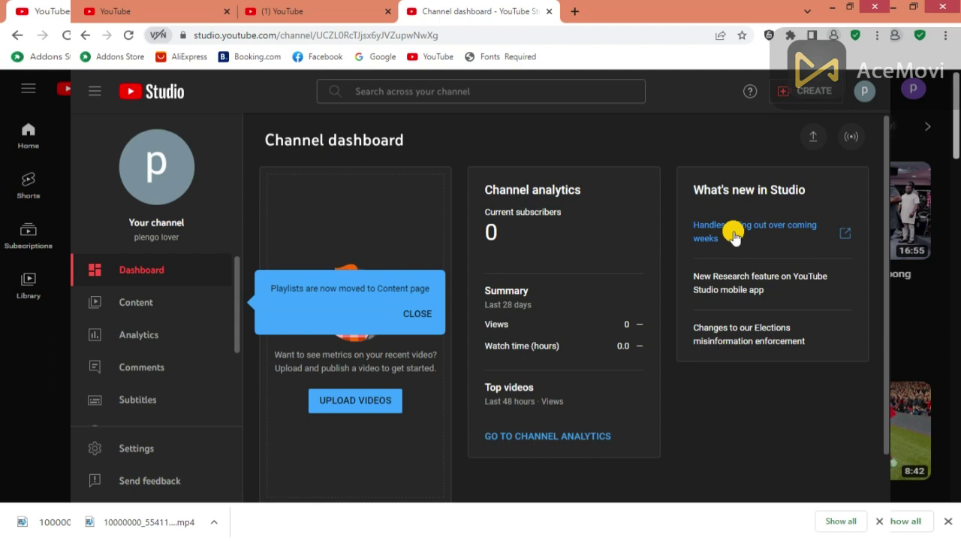
left_click(420, 313)
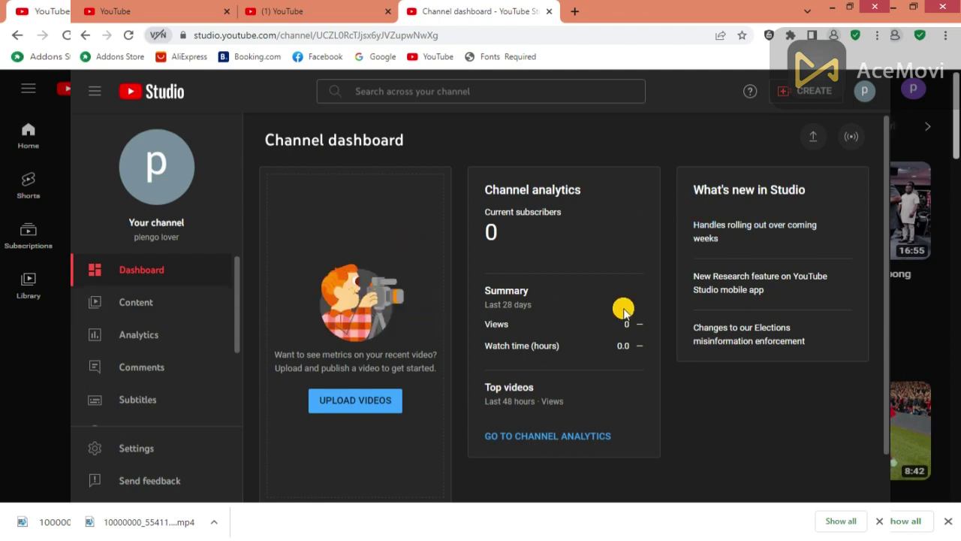
On the Monetization page, choose Notify me when I'm eligible, then return to Dashboard
mouse_move(622, 334)
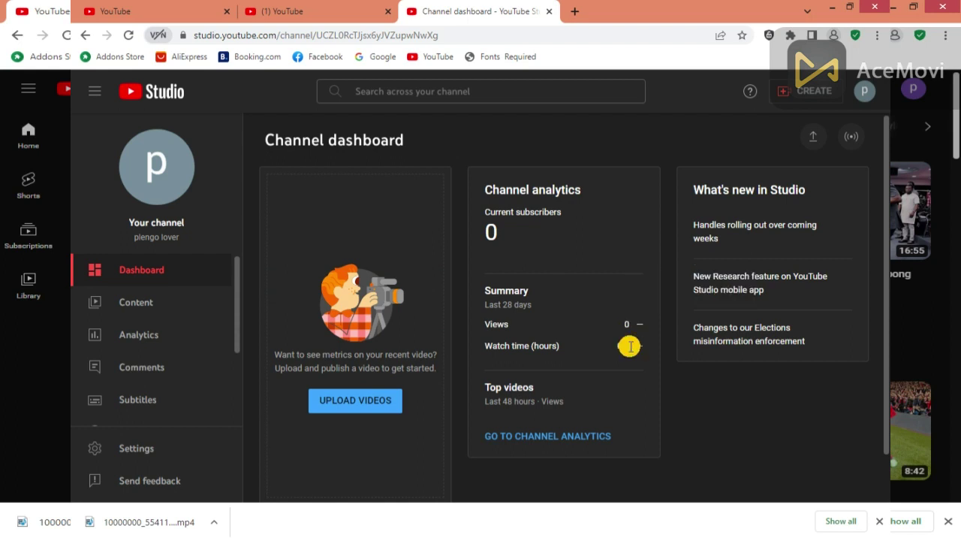
scroll(105, 390, "down", 2)
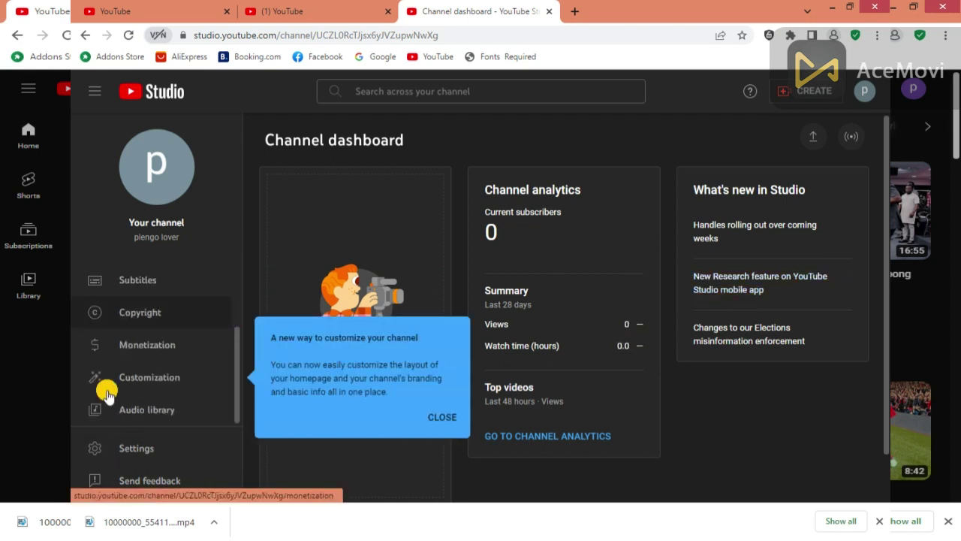
left_click(129, 349)
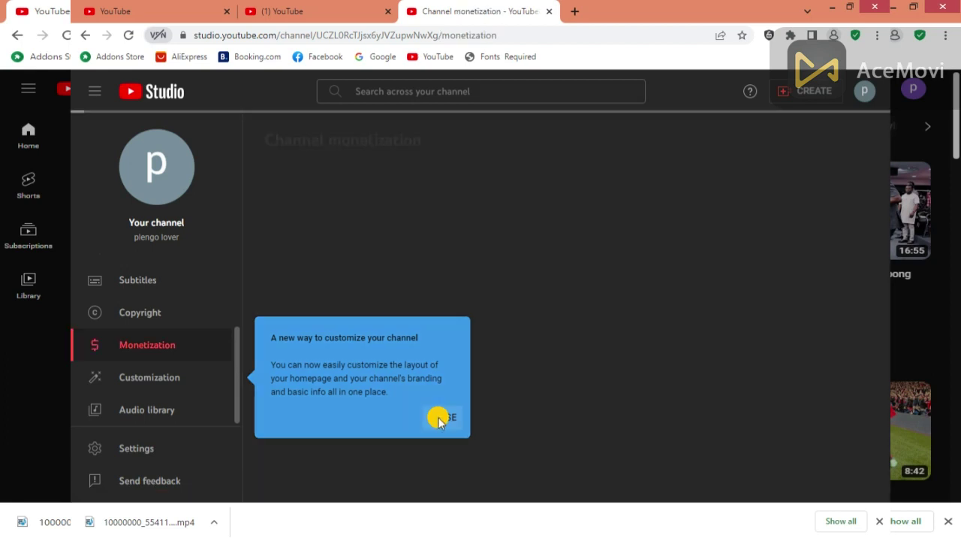
left_click(436, 419)
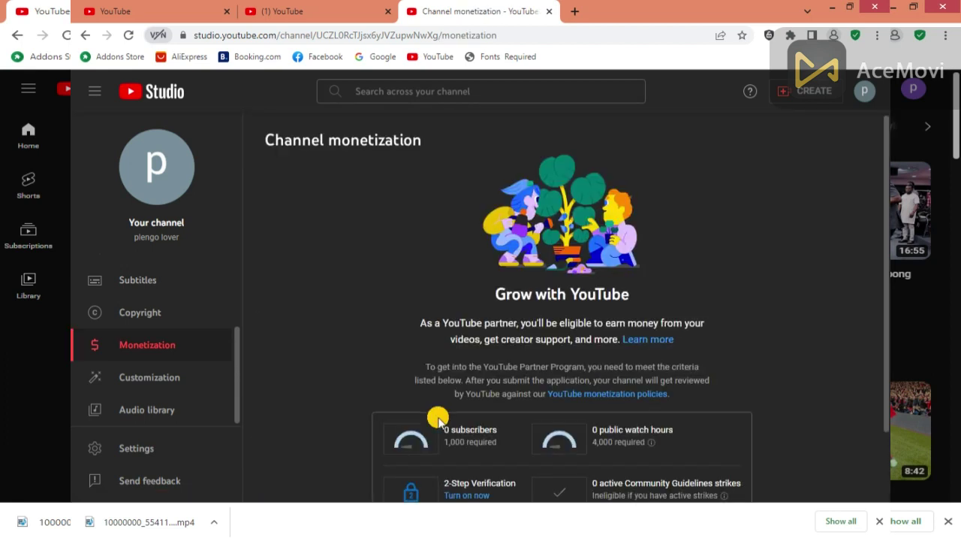
scroll(425, 397, "down", 2)
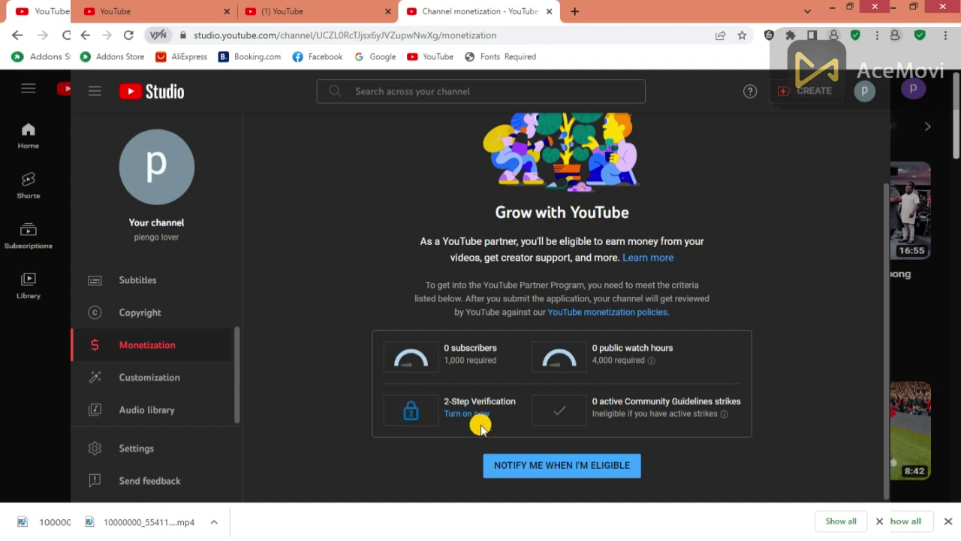
left_click(526, 467)
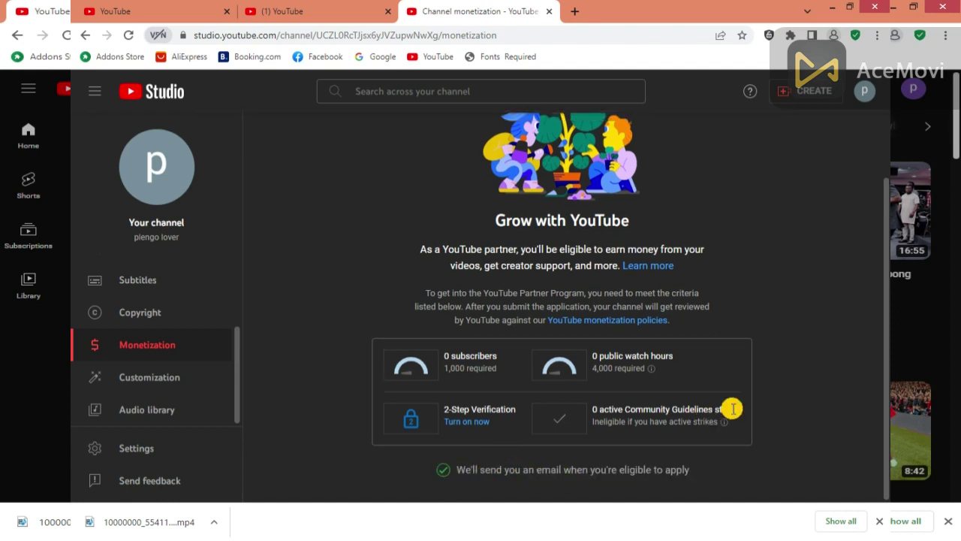
scroll(136, 289, "up", 3)
left_click(135, 272)
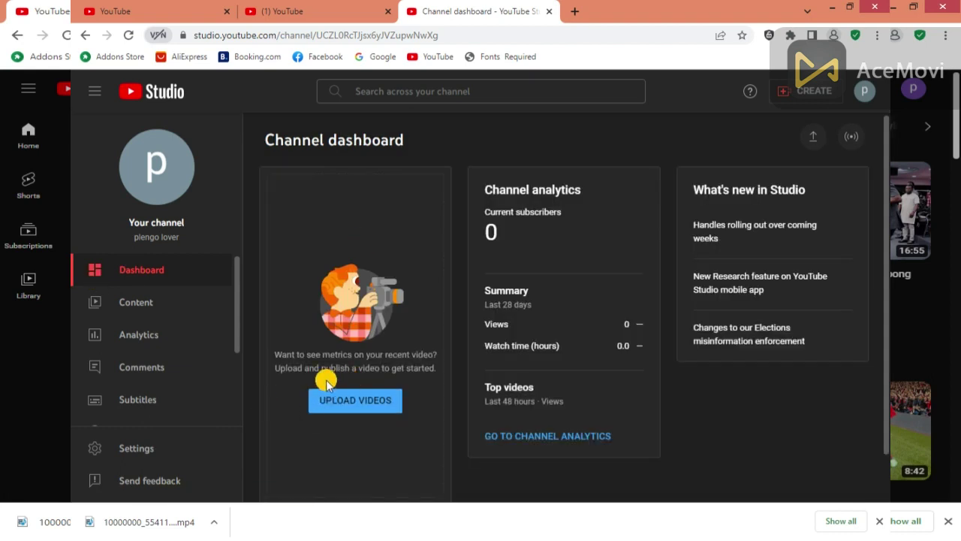
Look over the channel's empty Videos list, then open Channel analytics for the last 28 days
left_click(105, 314)
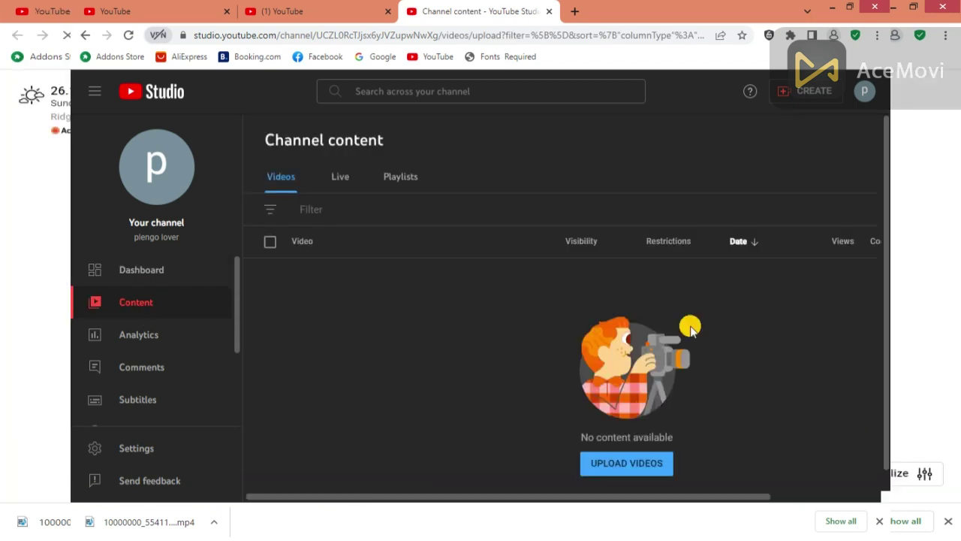
mouse_move(569, 243)
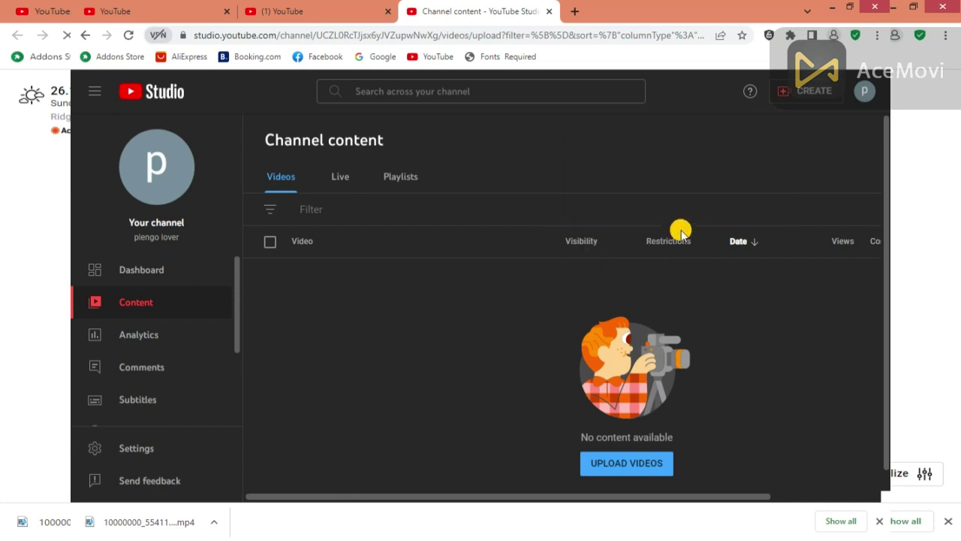
mouse_move(740, 255)
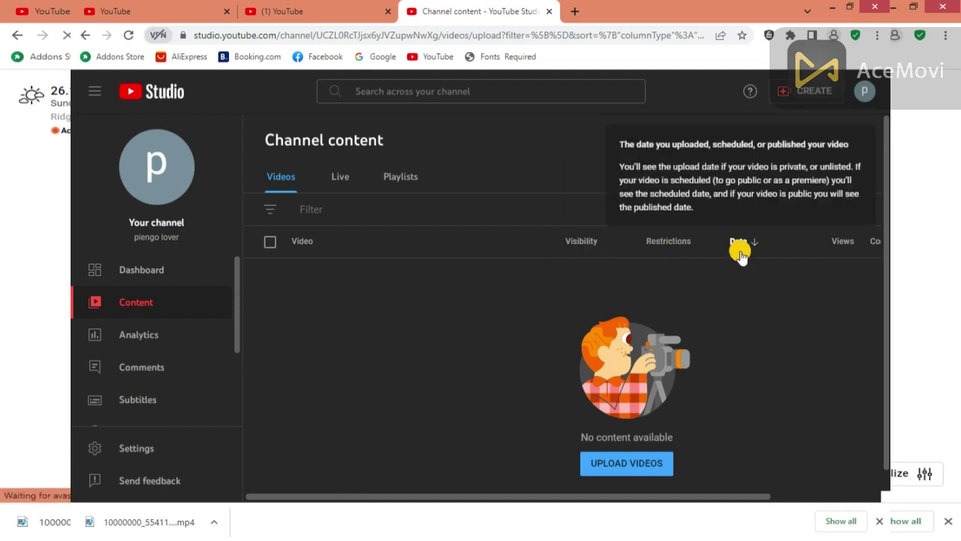
mouse_move(842, 243)
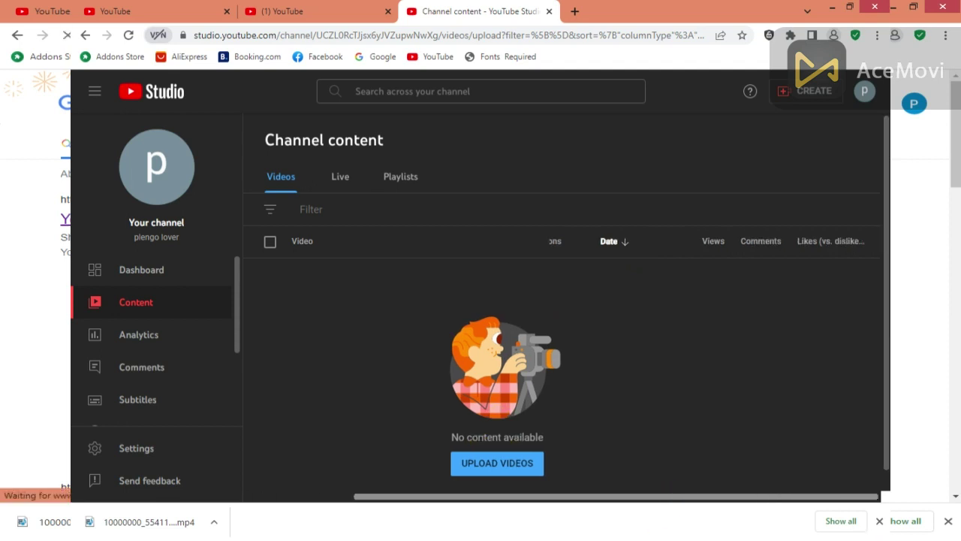
mouse_move(764, 239)
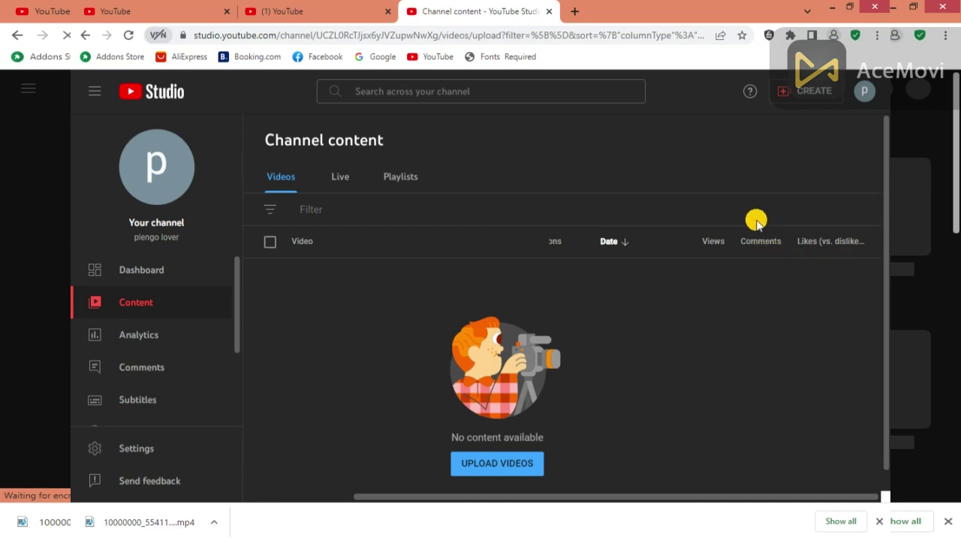
scroll(156, 276, "down", 3)
scroll(157, 275, "up", 2)
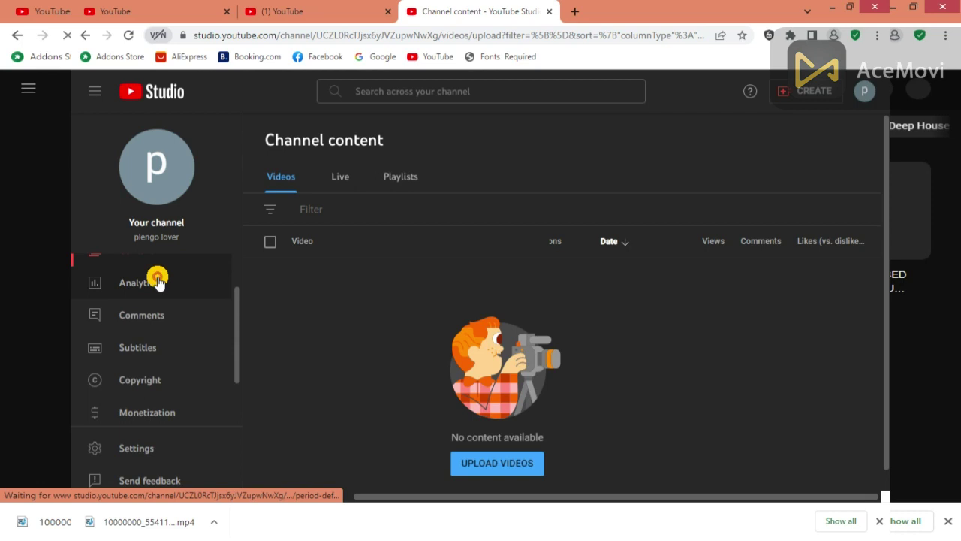
left_click(157, 281)
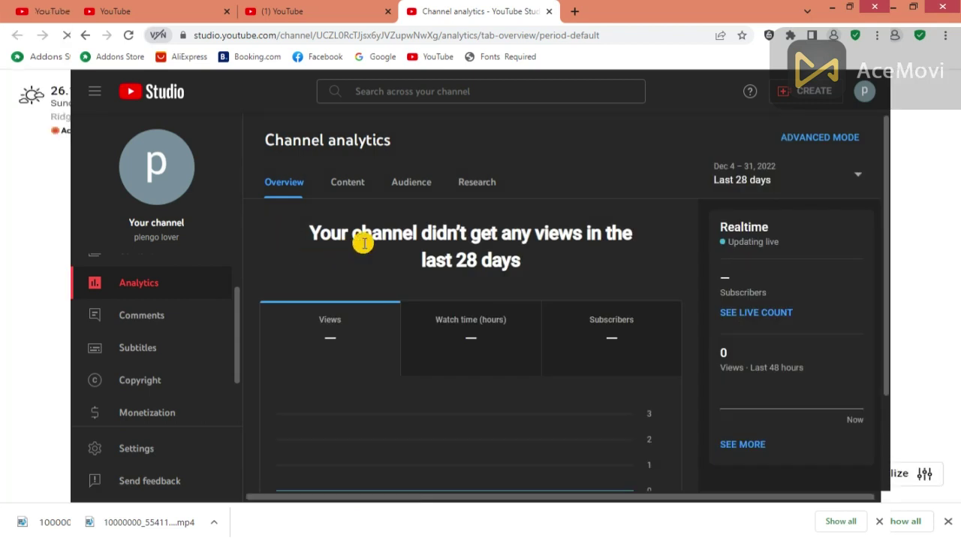
View the Comments page and dismiss the likely-spam comments notice
left_click(168, 318)
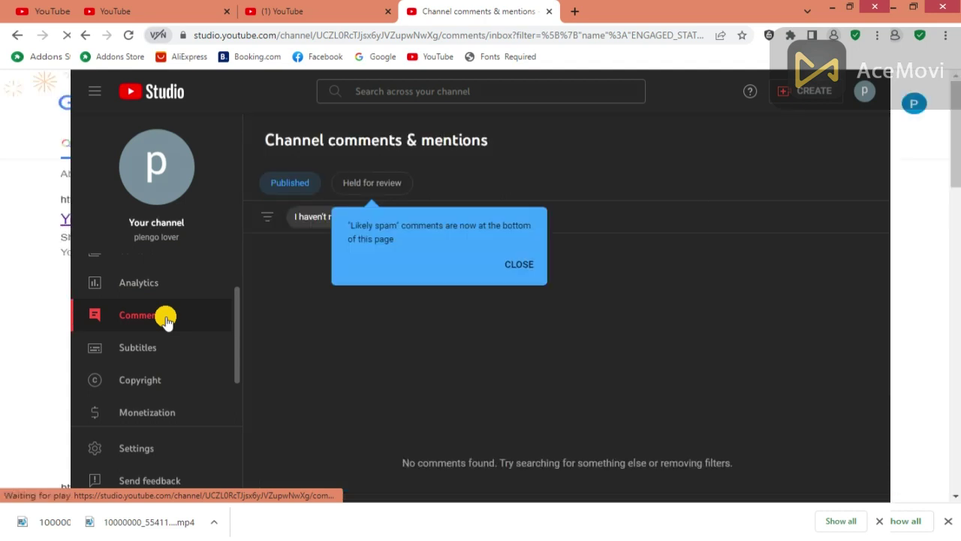
left_click(525, 263)
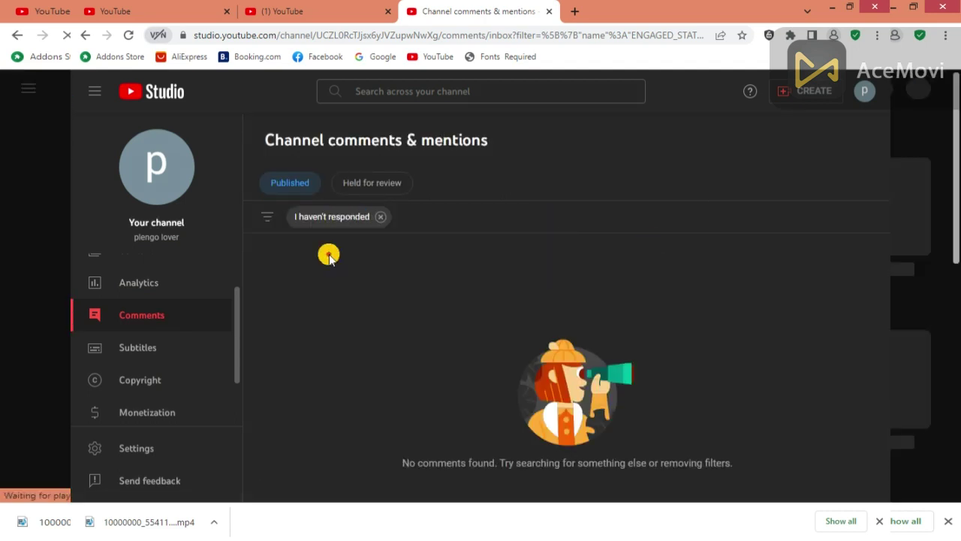
scroll(131, 338, "down", 2)
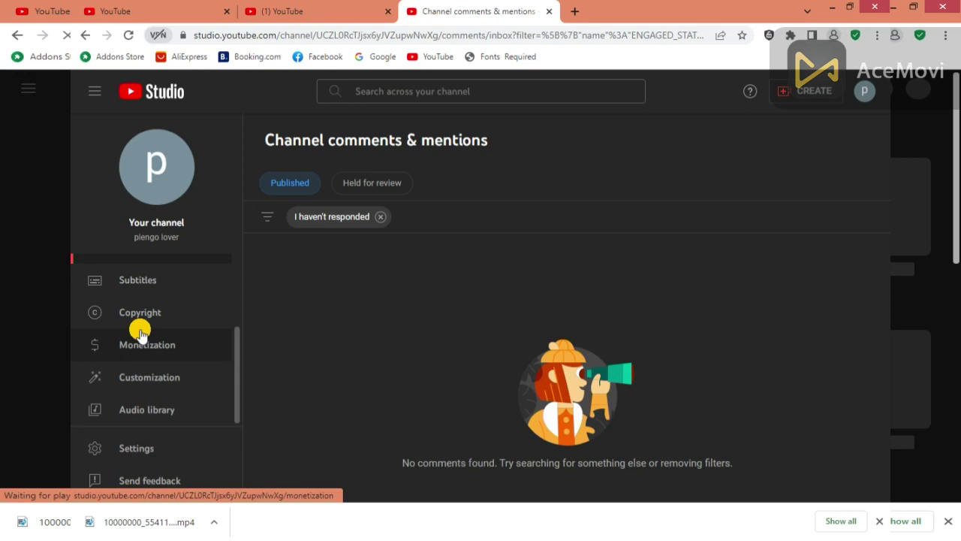
Visit the Copyright and Monetization pages, ending on Customization's Layout tab
left_click(141, 318)
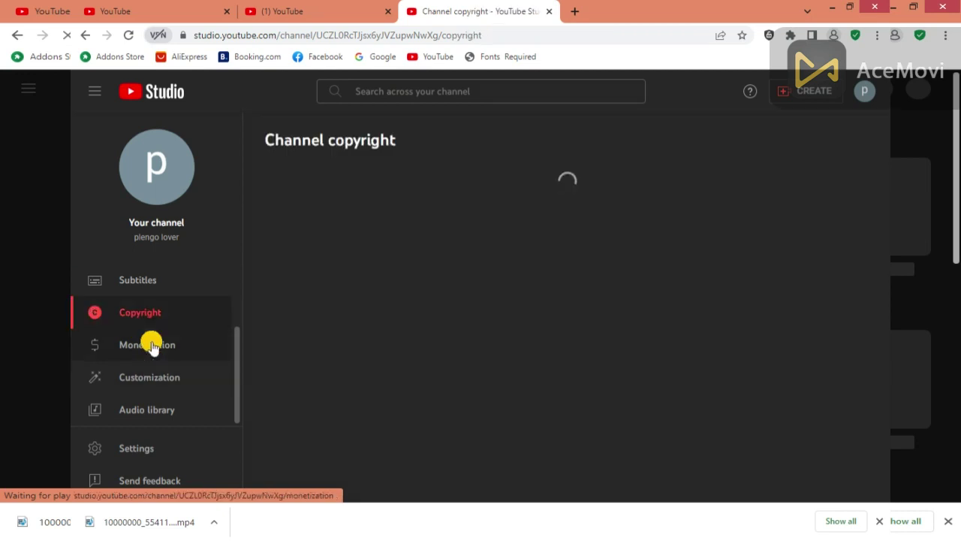
left_click(151, 345)
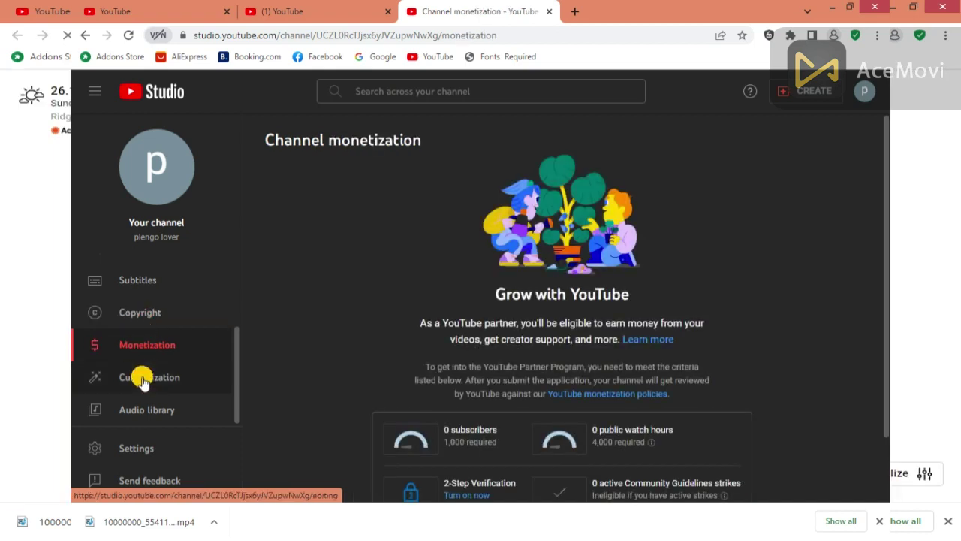
left_click(142, 379)
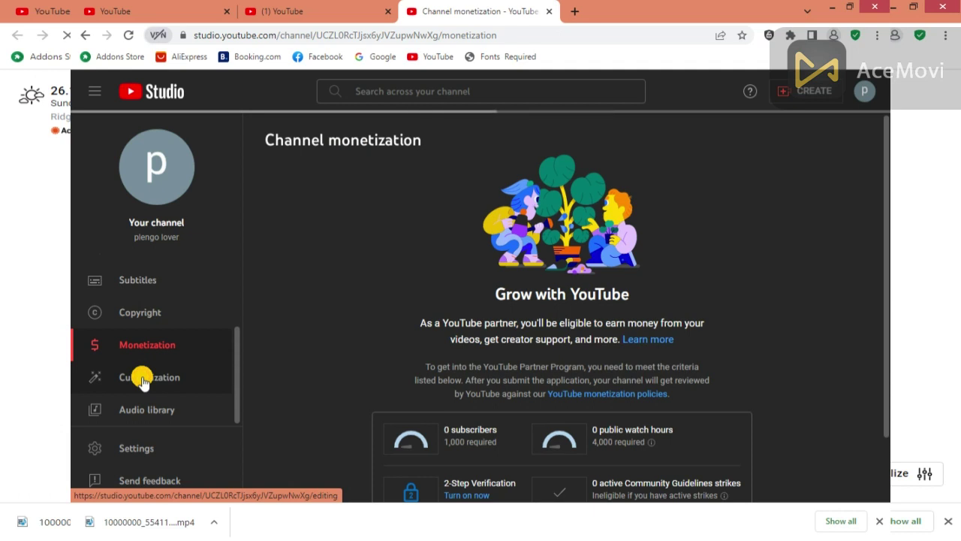
left_click(141, 381)
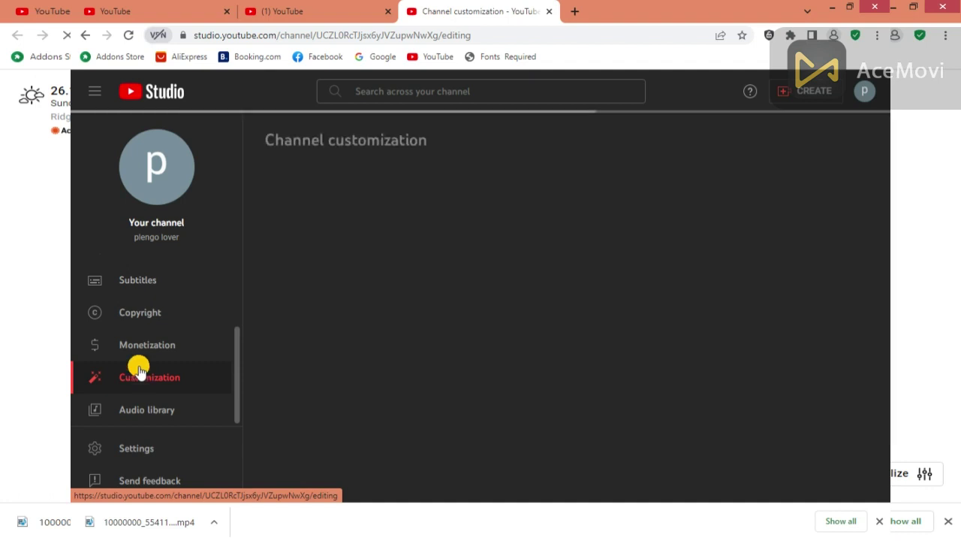
Browse the royalty-free tracks on the Audio library's Music tab
left_click(193, 409)
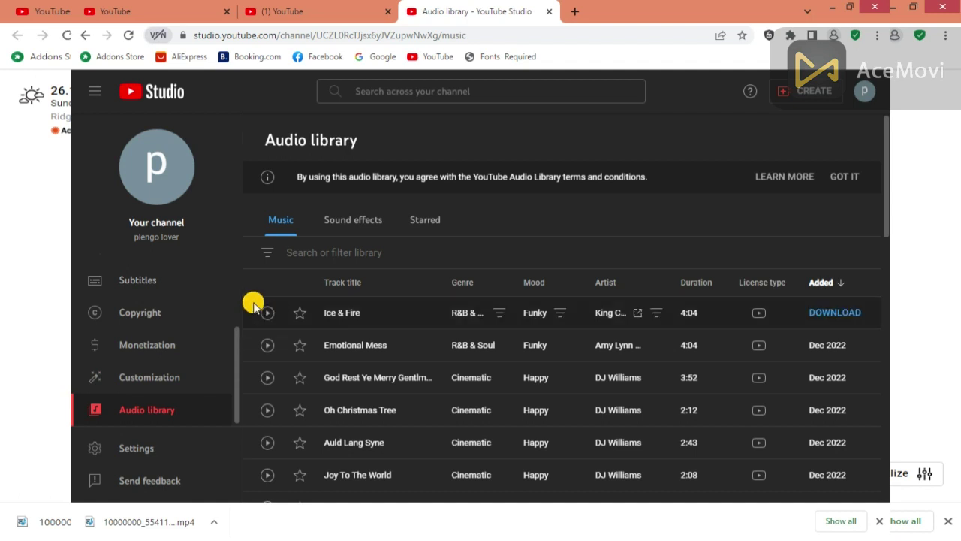
scroll(290, 333, "down", 10)
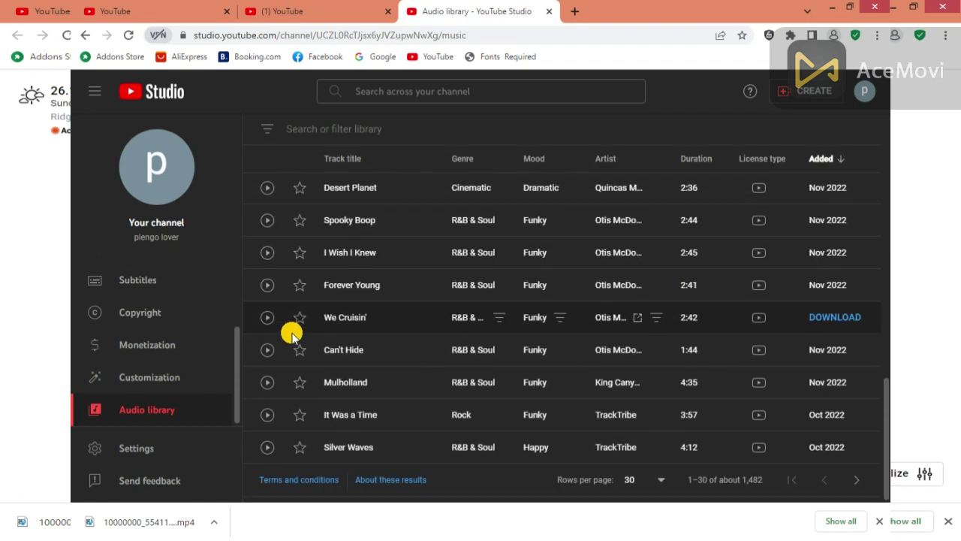
scroll(289, 332, "up", 2)
scroll(133, 330, "up", 2)
scroll(293, 178, "up", 8)
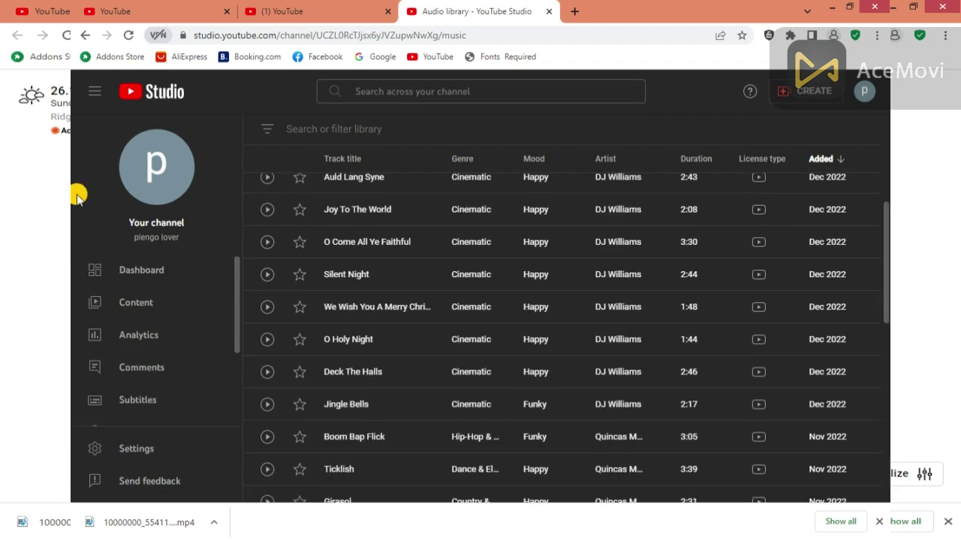
scroll(140, 376, "down", 3)
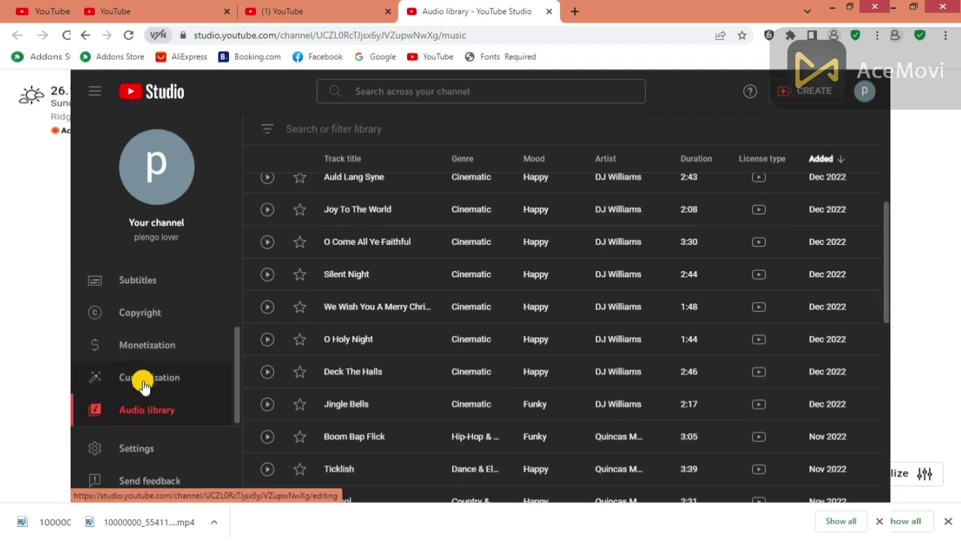
On the Customization Layout tab, open the Channel trailer chooser and close it without adding a video
left_click(143, 383)
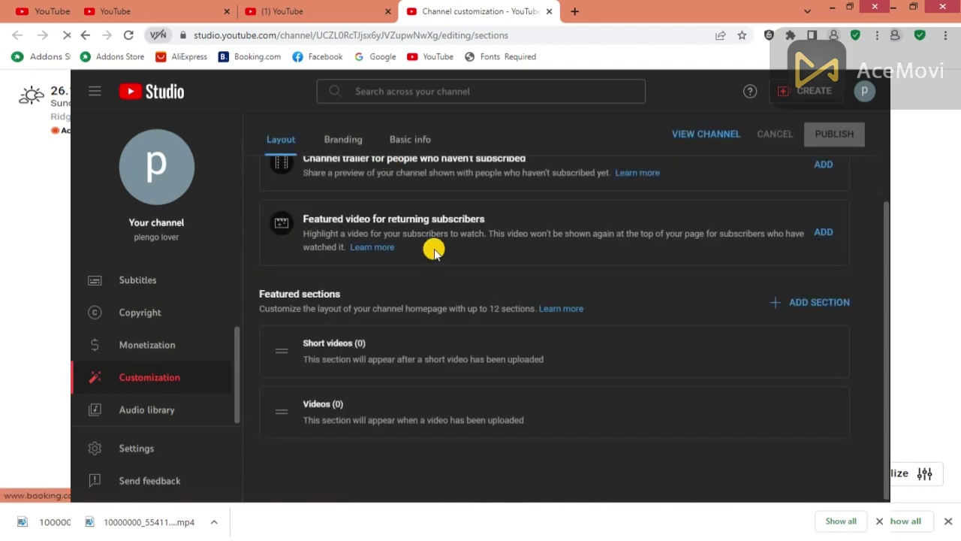
scroll(434, 251, "up", 2)
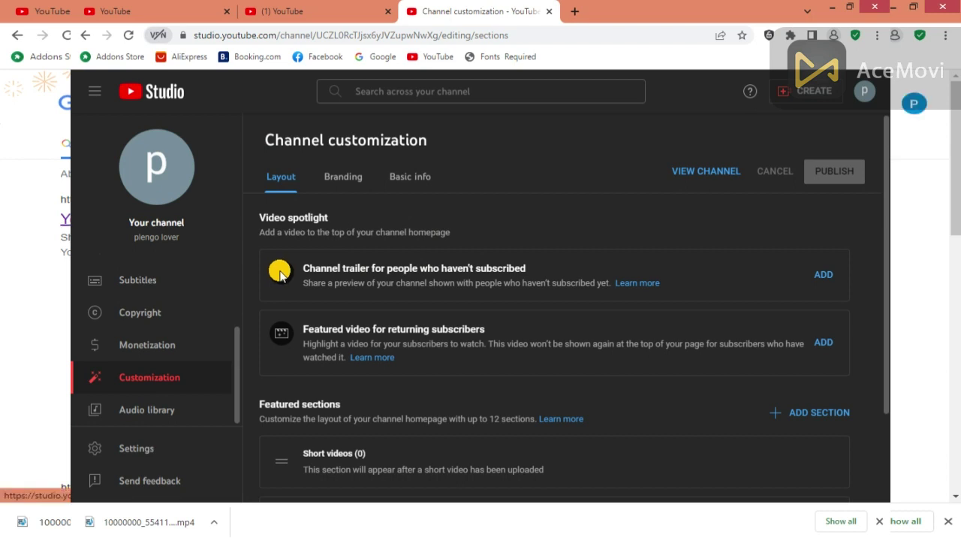
left_click(816, 276)
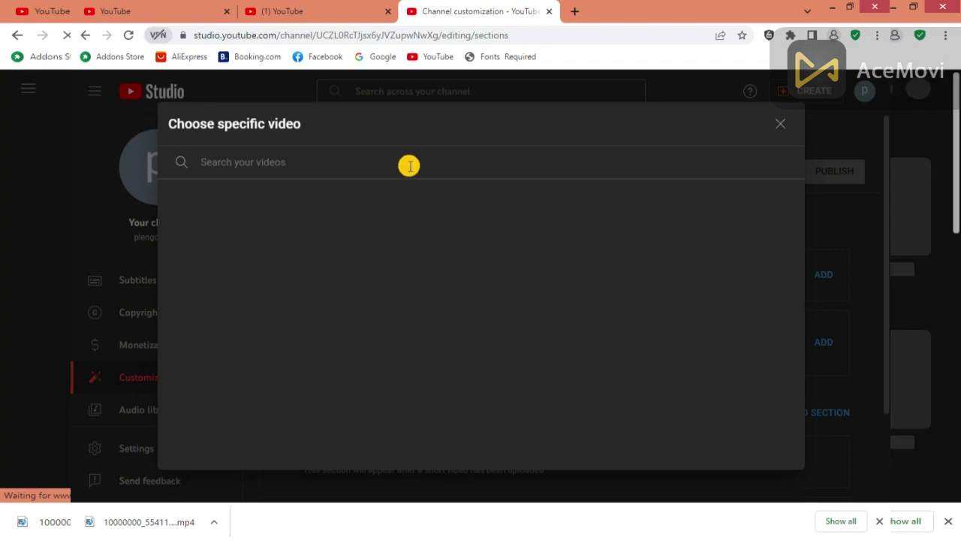
left_click(781, 124)
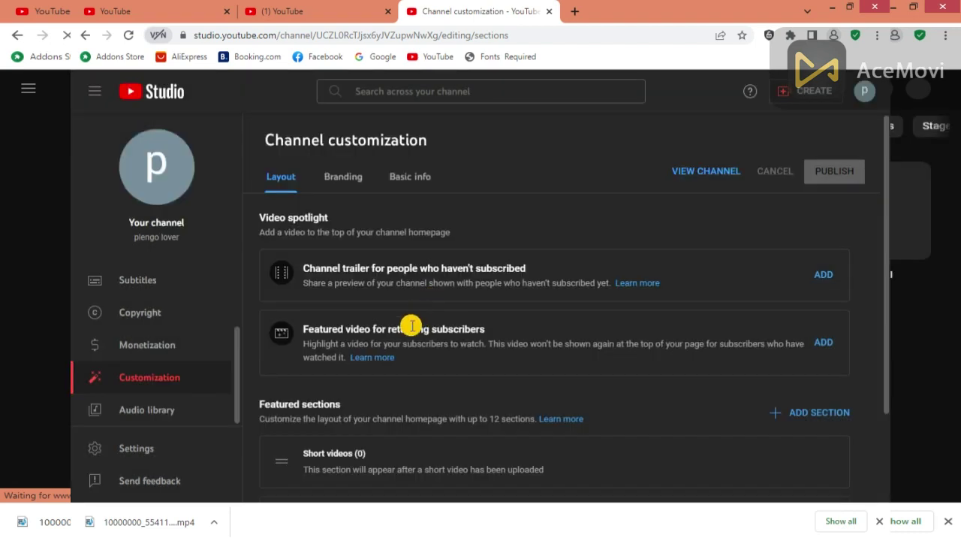
scroll(446, 371, "down", 2)
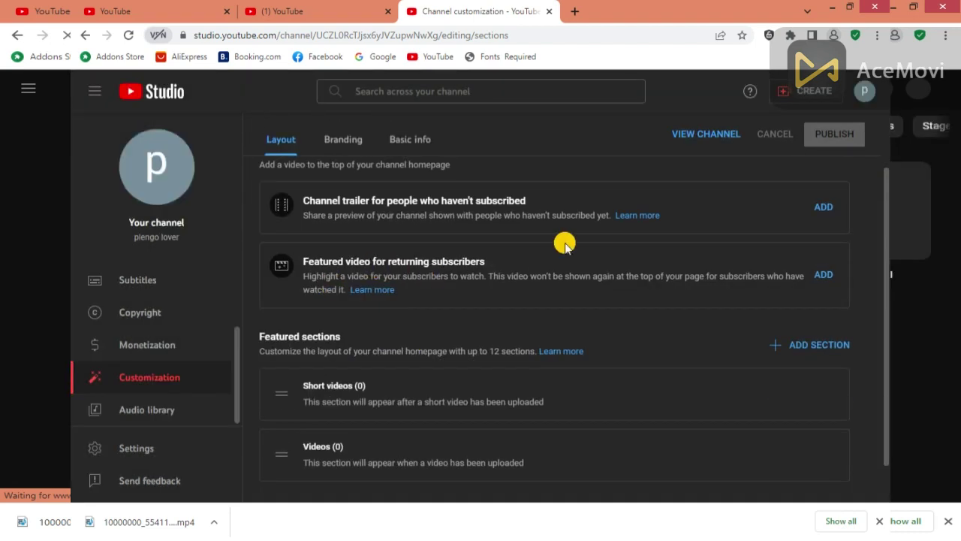
scroll(332, 375, "down", 1)
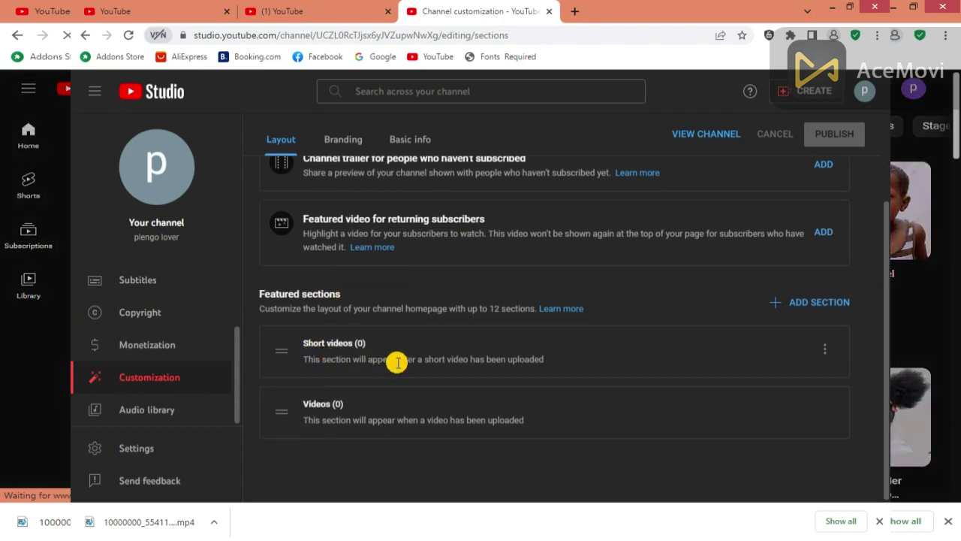
scroll(386, 362, "up", 3)
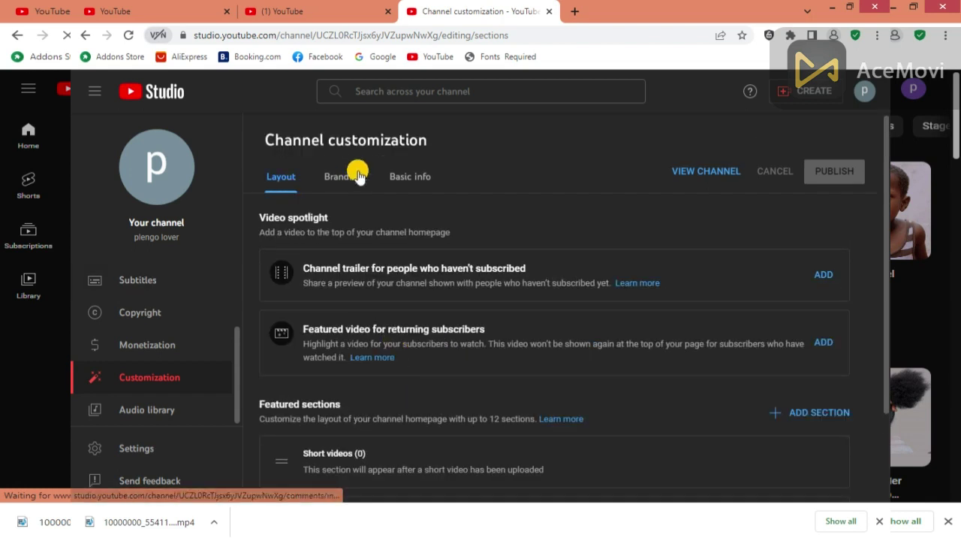
On the Branding tab, add download (8) as the video watermark, displayed for the entire video
left_click(358, 175)
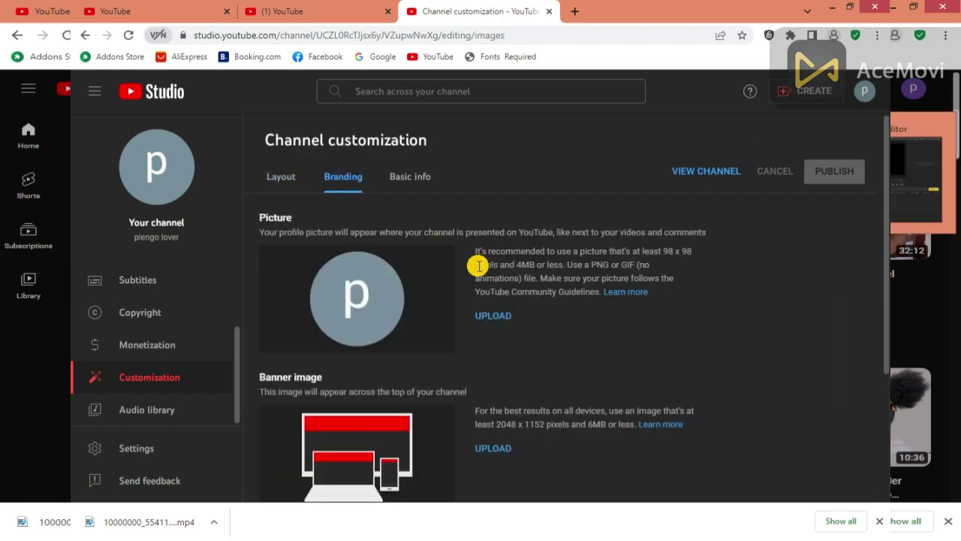
scroll(447, 297, "down", 3)
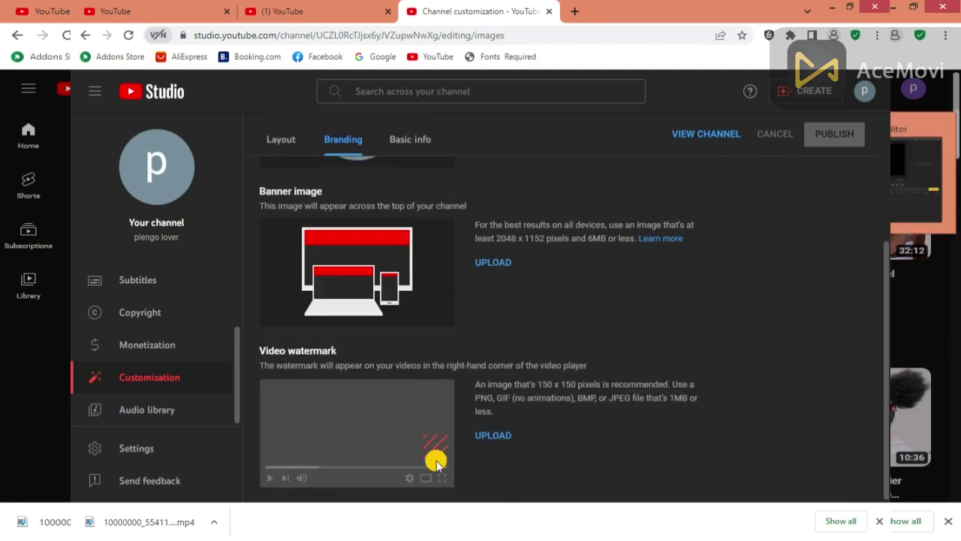
left_click_drag(433, 450, 504, 439)
left_click(501, 436)
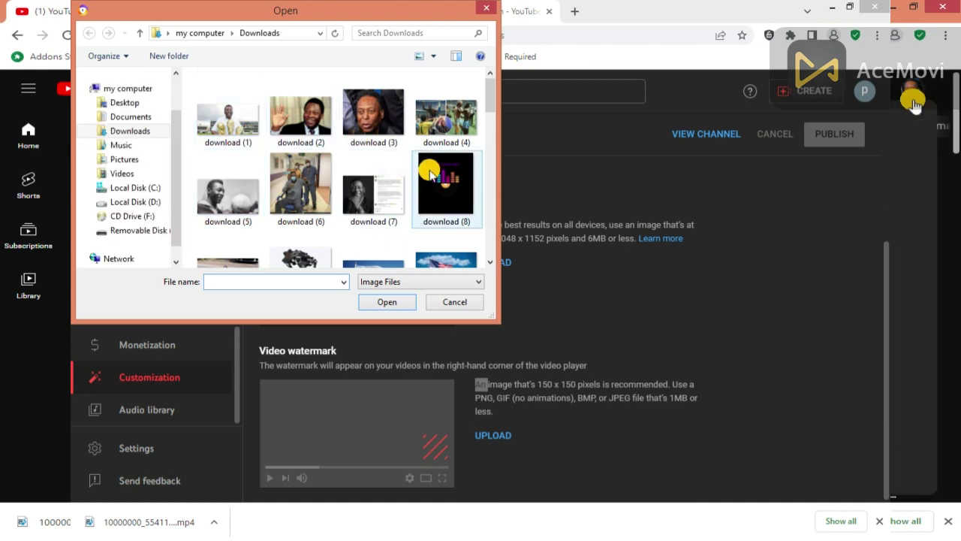
double_click(421, 196)
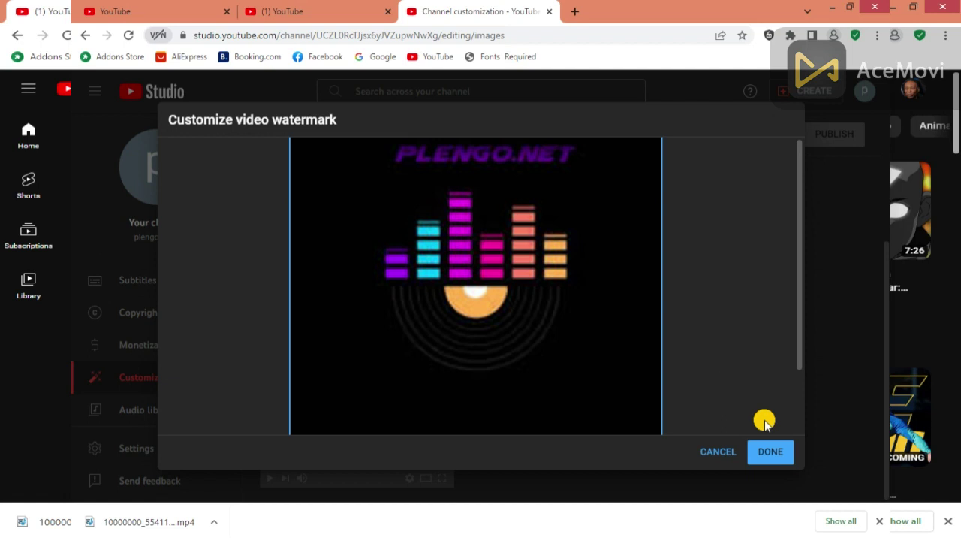
left_click(771, 451)
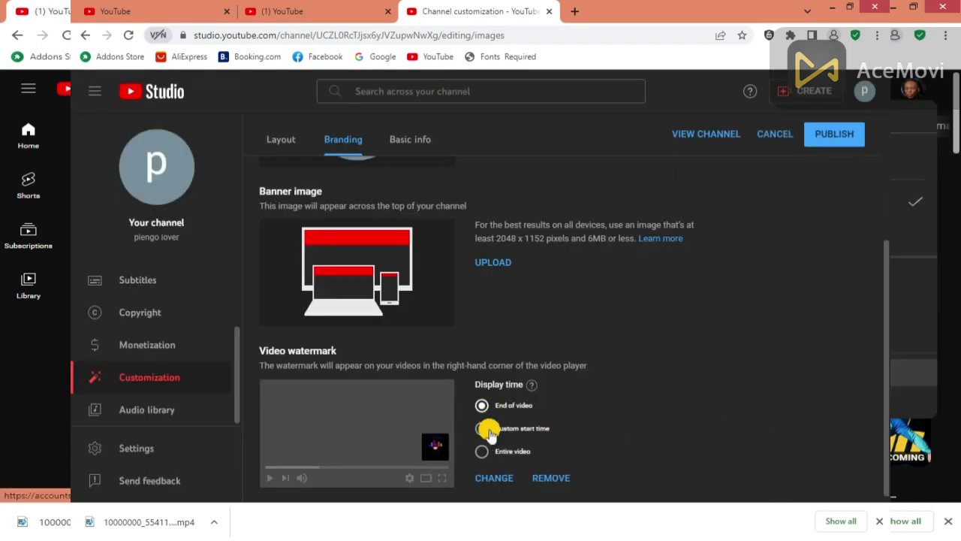
left_click(486, 451)
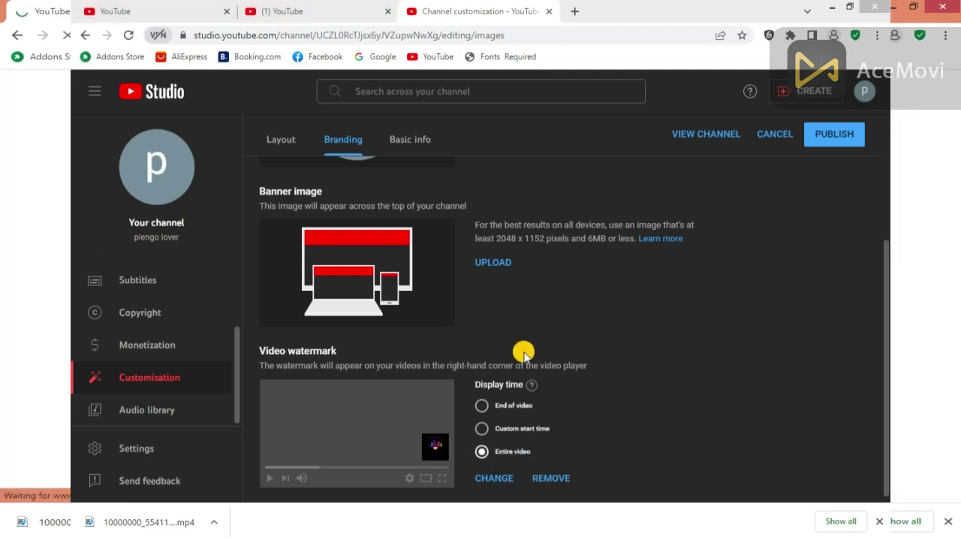
left_click(444, 302)
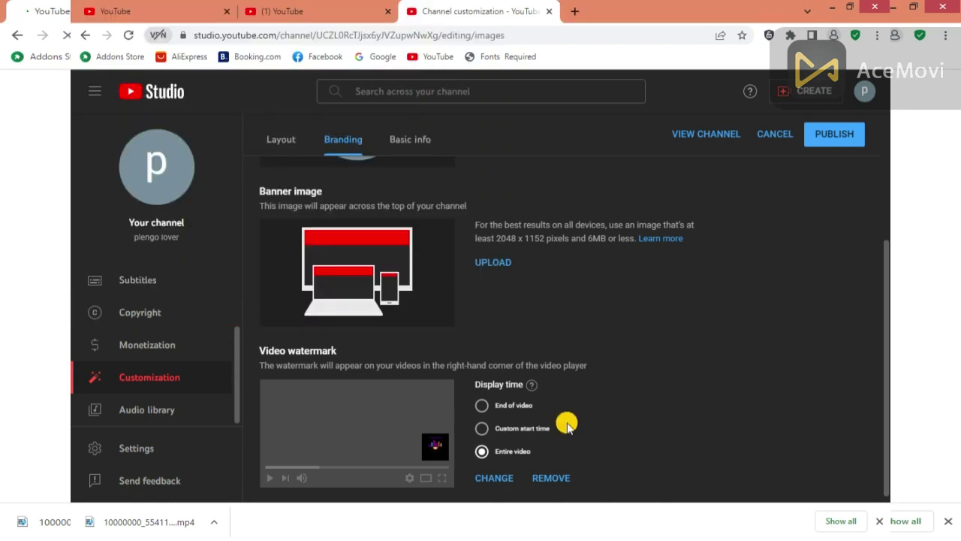
scroll(567, 426, "up", 3)
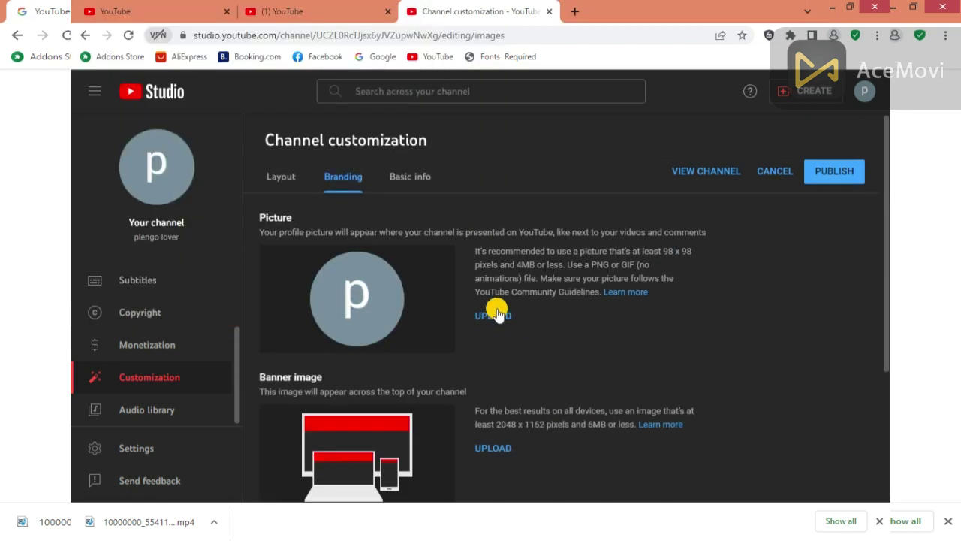
Publish the branding changes and bring up the CREATE menu
left_click(824, 169)
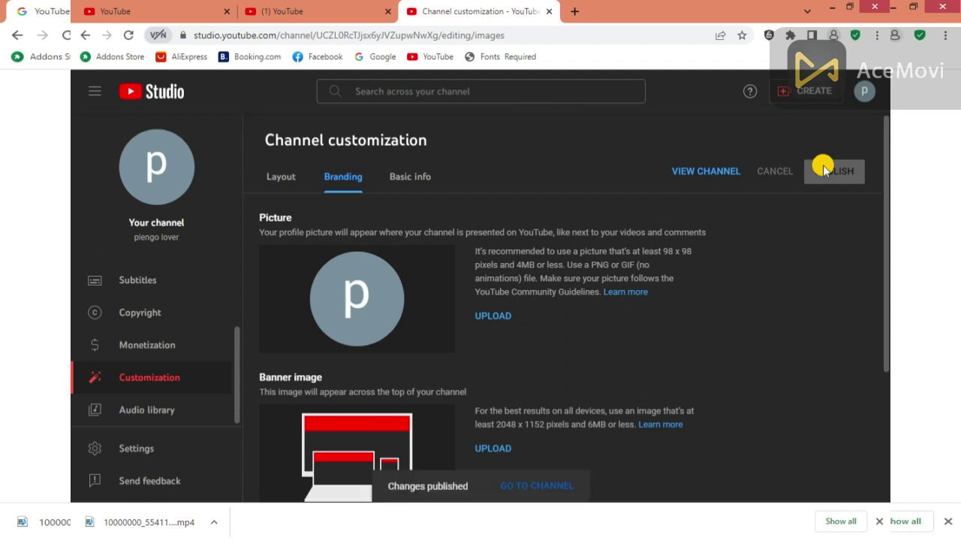
left_click(799, 91)
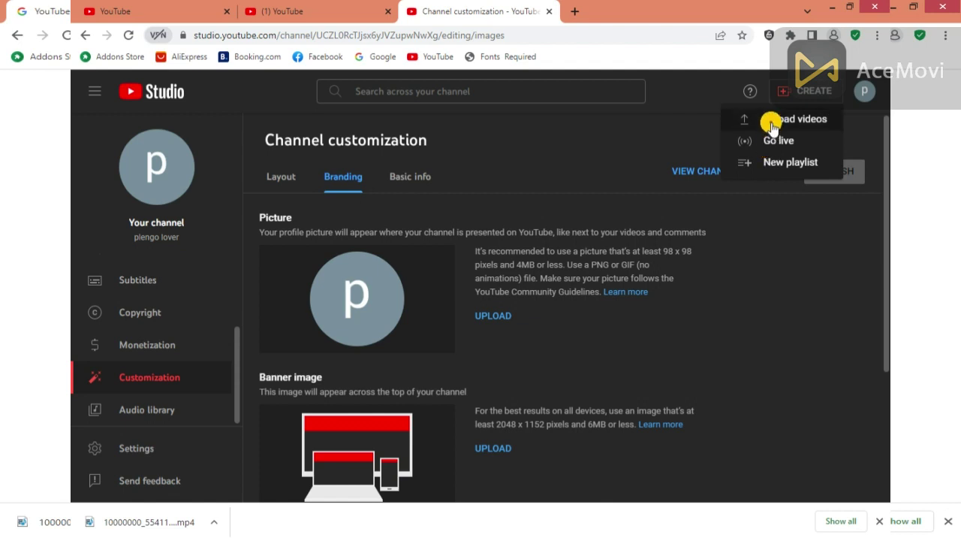
Start a new video upload and select 'Y me ganaron ellos!!' in the Downloads folder
left_click(772, 126)
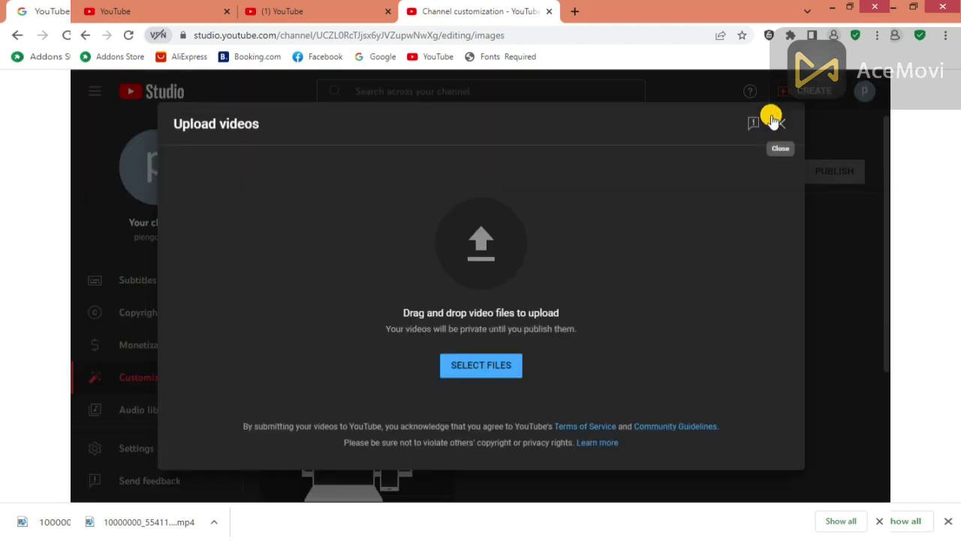
left_click(457, 363)
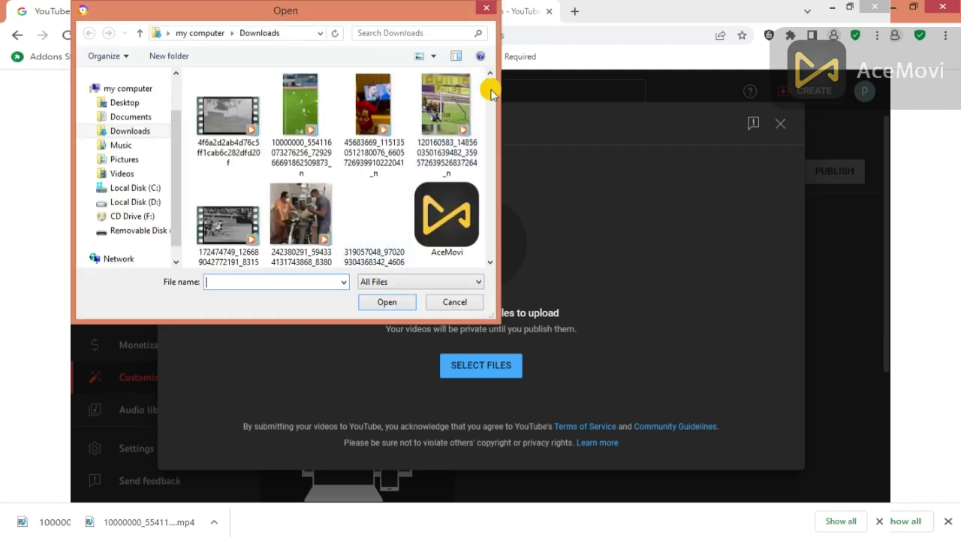
scroll(492, 92, "down", 2)
scroll(493, 92, "down", 6)
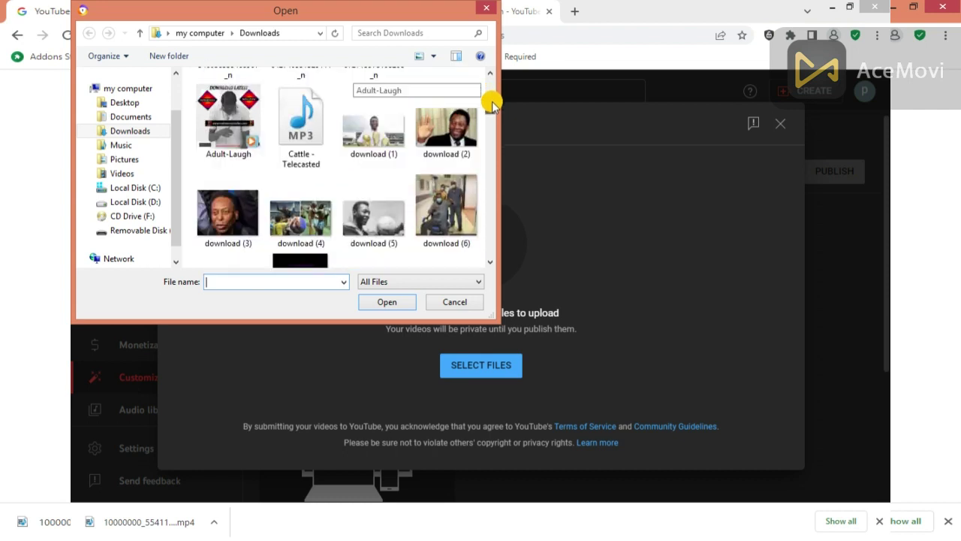
scroll(493, 125, "down", 8)
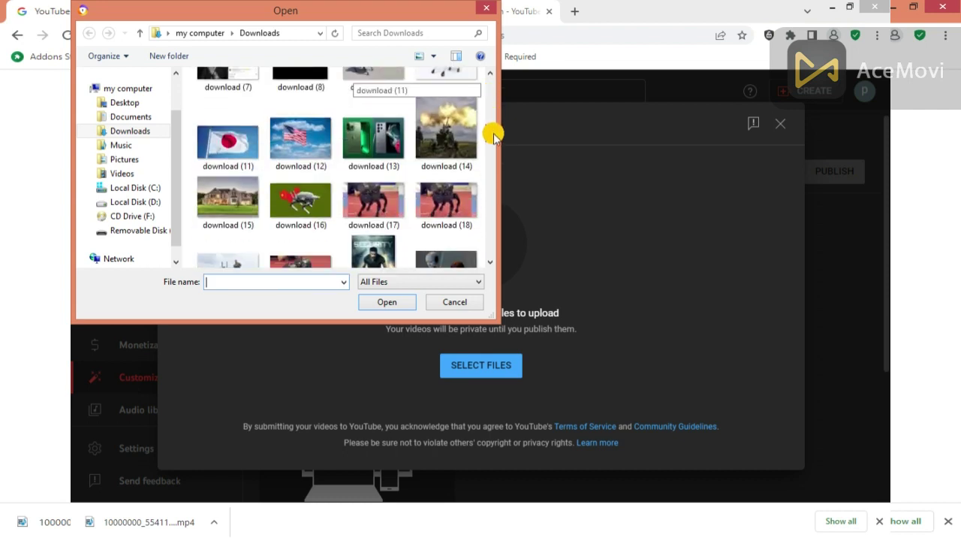
left_click_drag(495, 163, 493, 224)
left_click(450, 215)
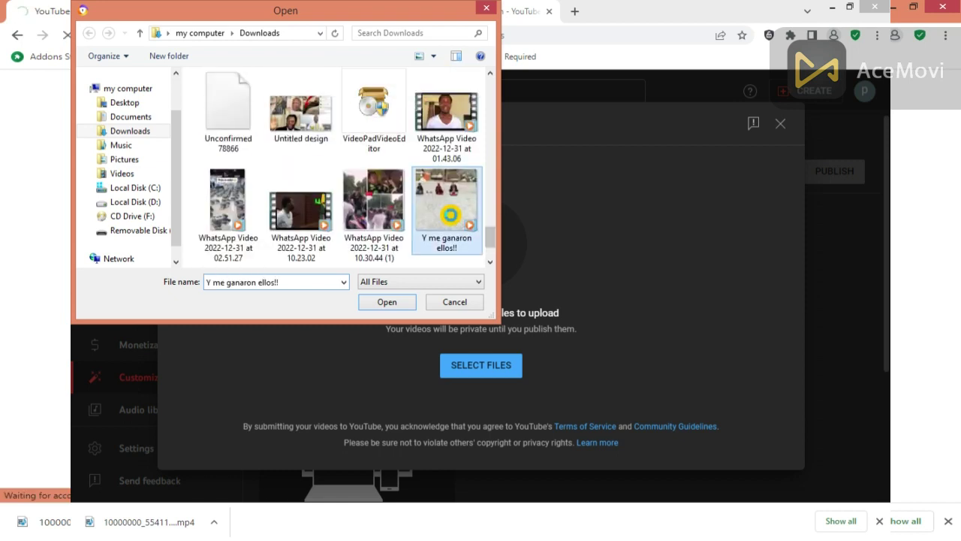
Upload 'Y me ganaron ellos!!.mp4' and put the cursor in the Description box on the Details step
double_click(449, 215)
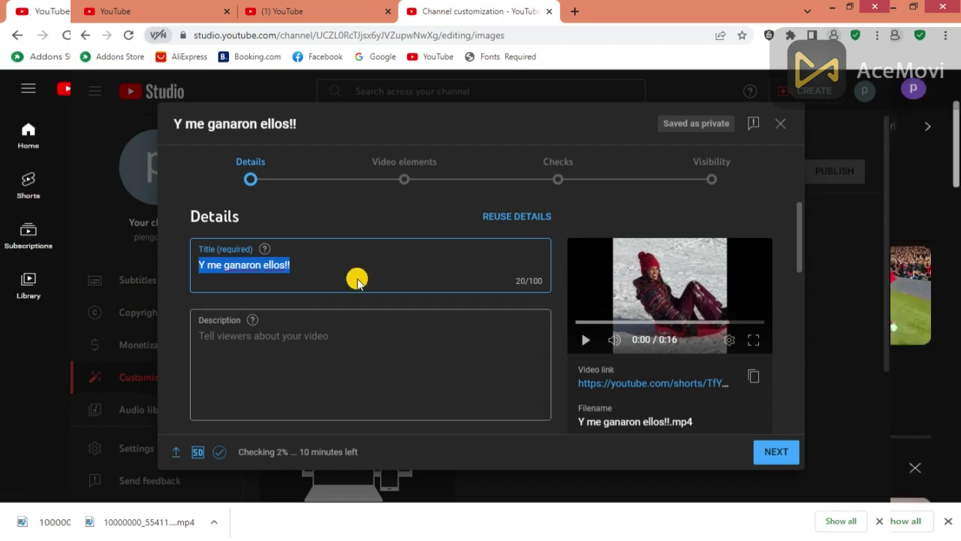
left_click(328, 368)
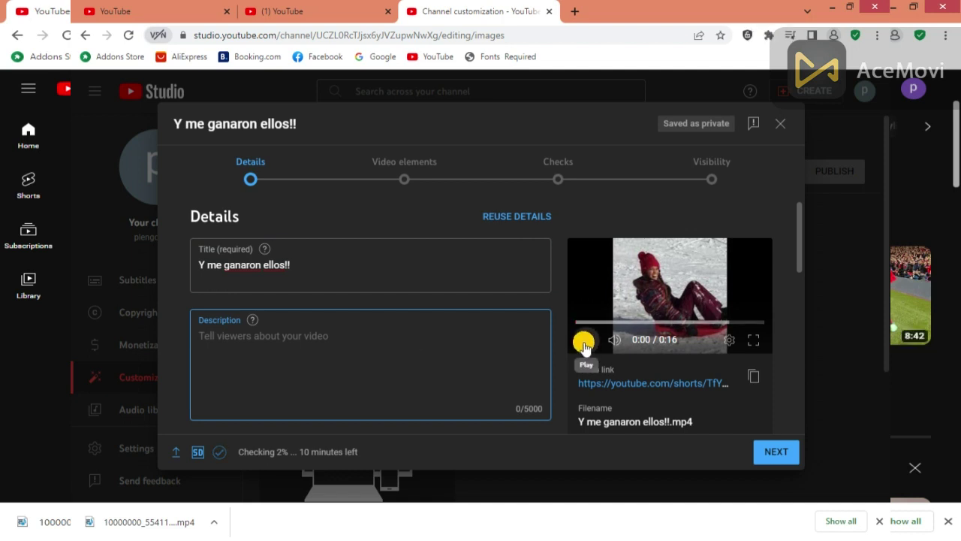
Play the clip's preview while checks run to 'Checks complete. No issues found.'
left_click(583, 343)
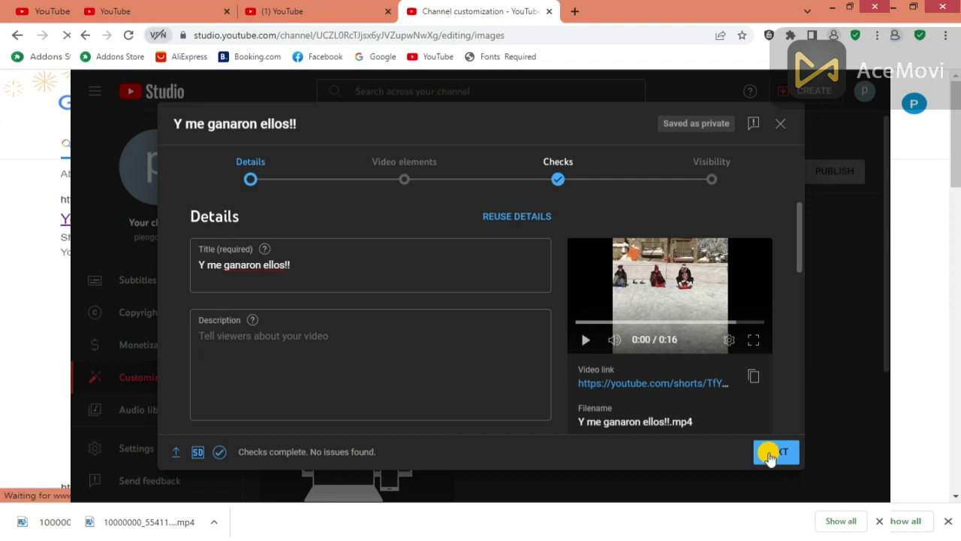
Look through the Playlists dropdown twice and close it, as no playlists exist
scroll(376, 330, "down", 10)
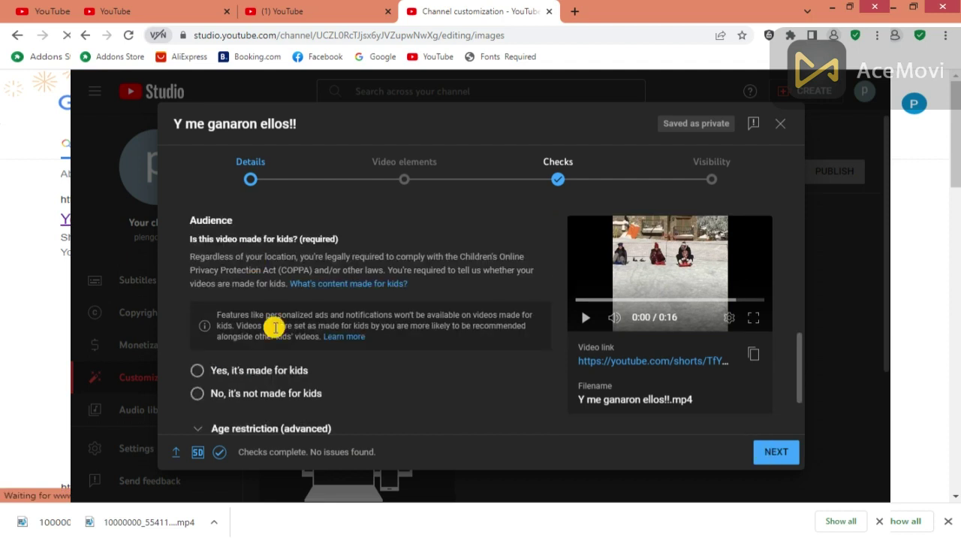
scroll(255, 301, "up", 3)
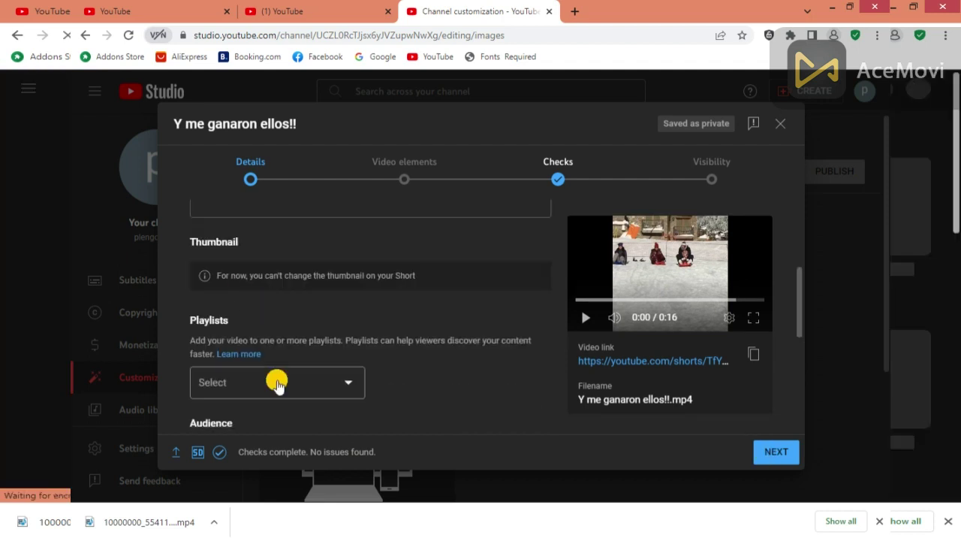
left_click(275, 382)
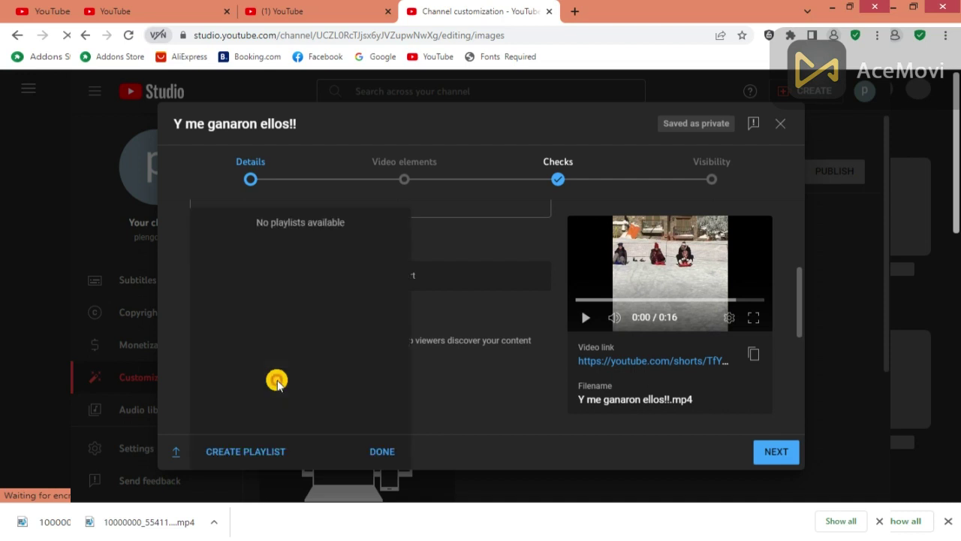
left_click(382, 449)
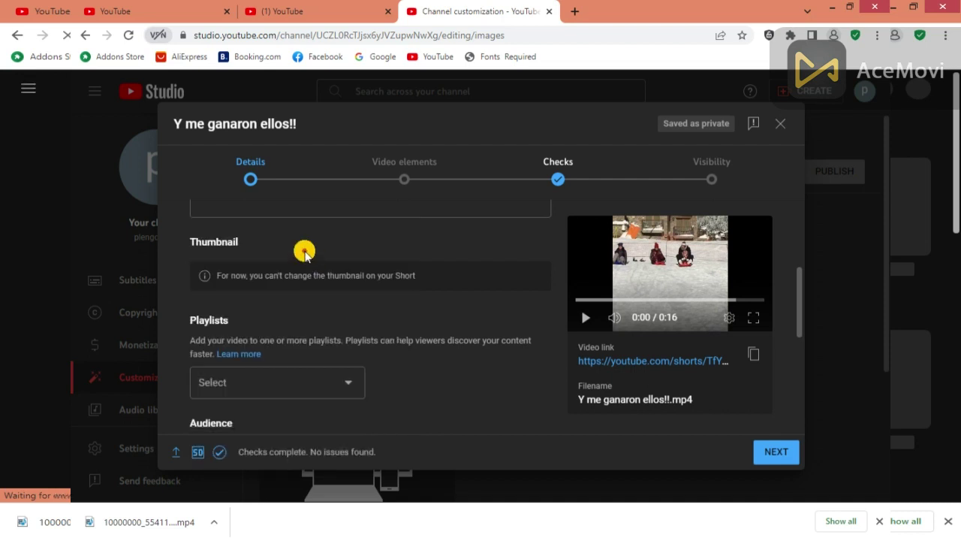
scroll(278, 300, "up", 3)
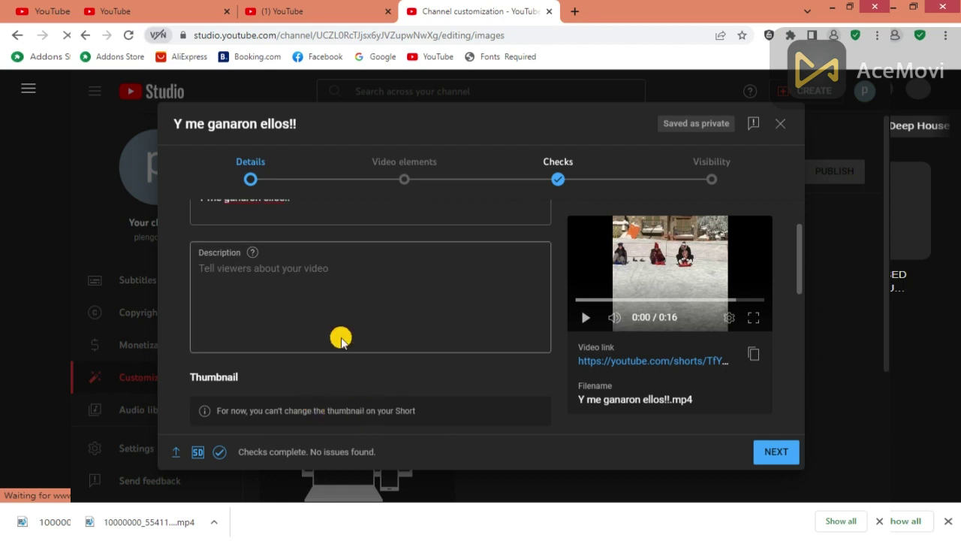
scroll(328, 320, "down", 3)
scroll(326, 319, "down", 4)
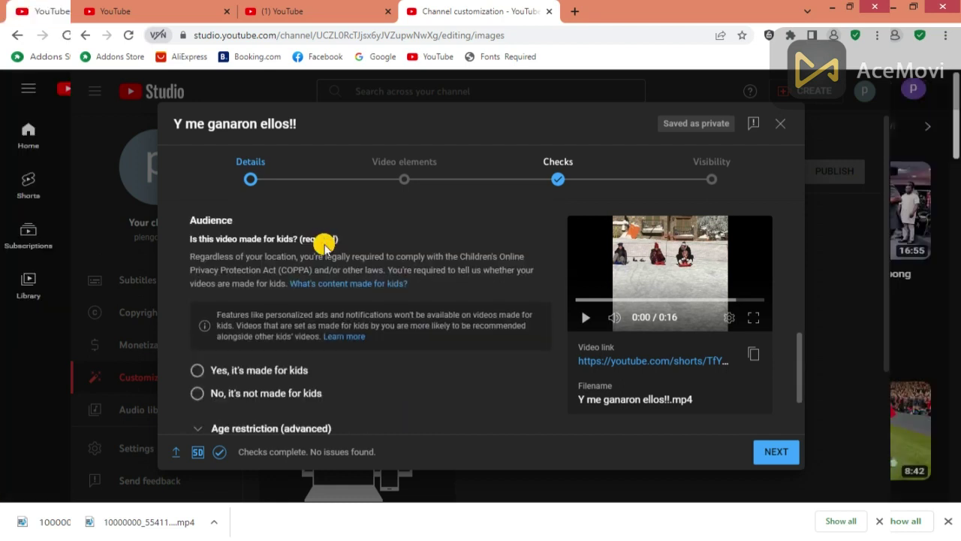
scroll(323, 242, "up", 2)
left_click(321, 242)
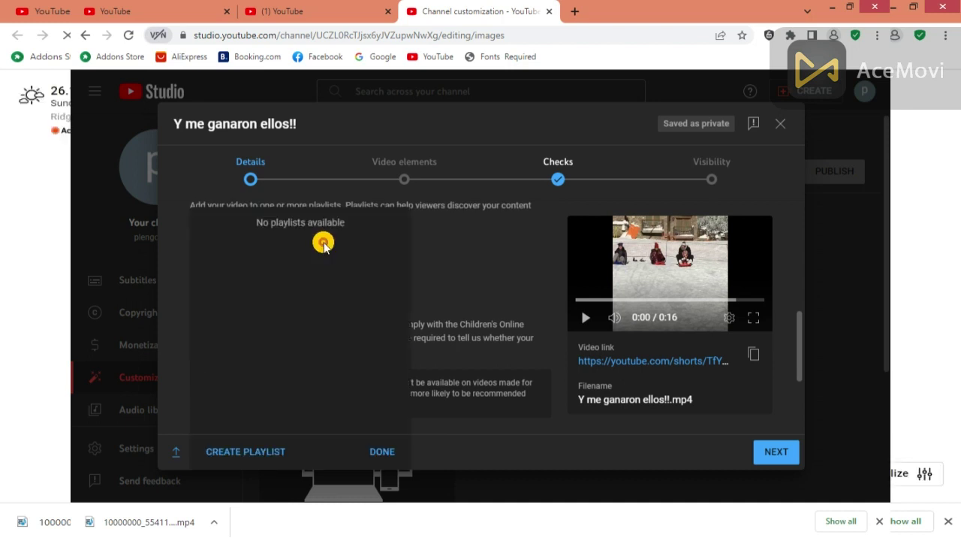
left_click(396, 455)
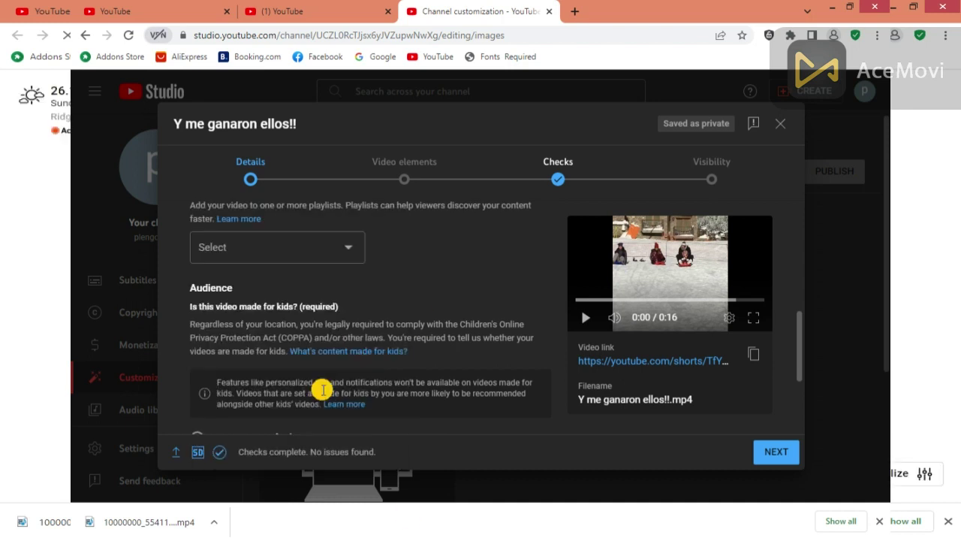
Set the audience to 'Yes, it's made for kids'
scroll(301, 366, "down", 1)
scroll(303, 372, "down", 2)
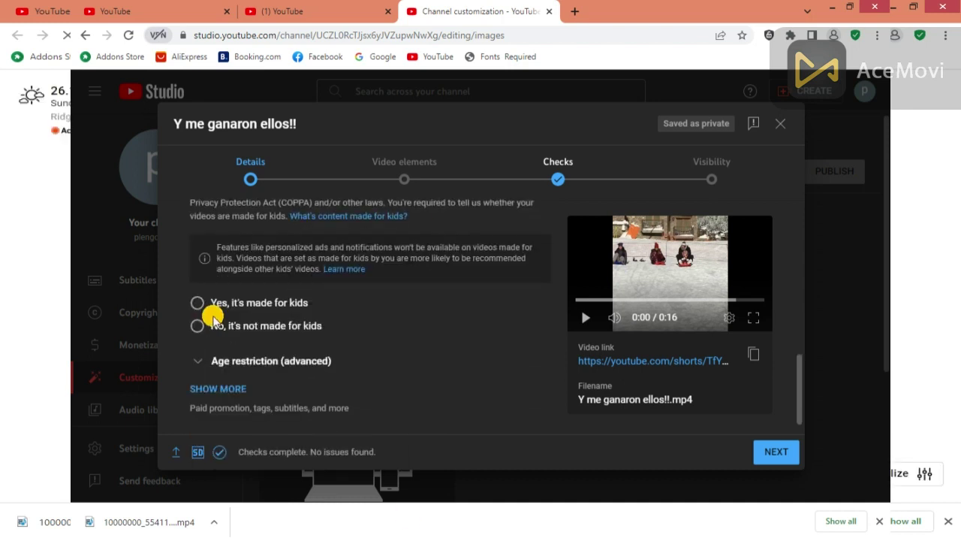
left_click(196, 305)
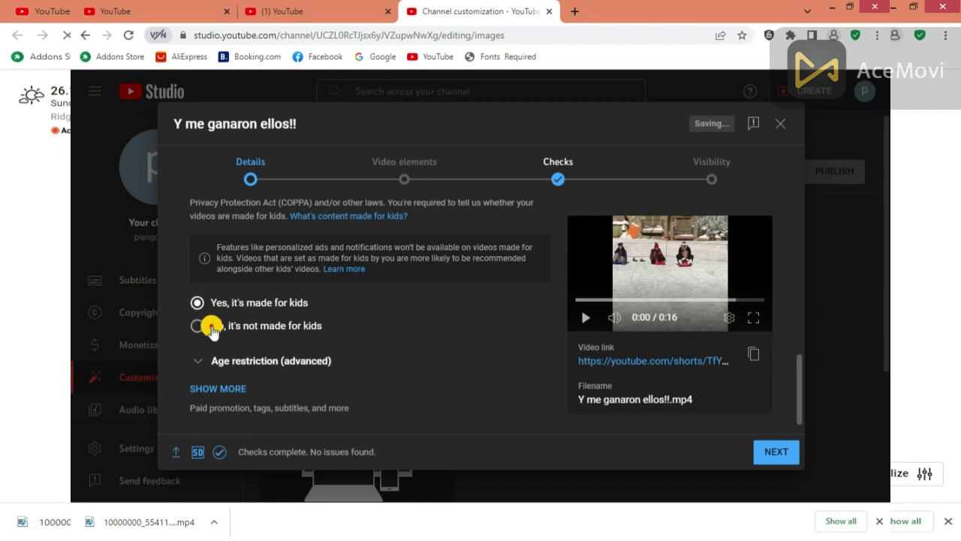
Expand Show more and tick the paid promotion checkbox
scroll(213, 331, "down", 1)
left_click(228, 375)
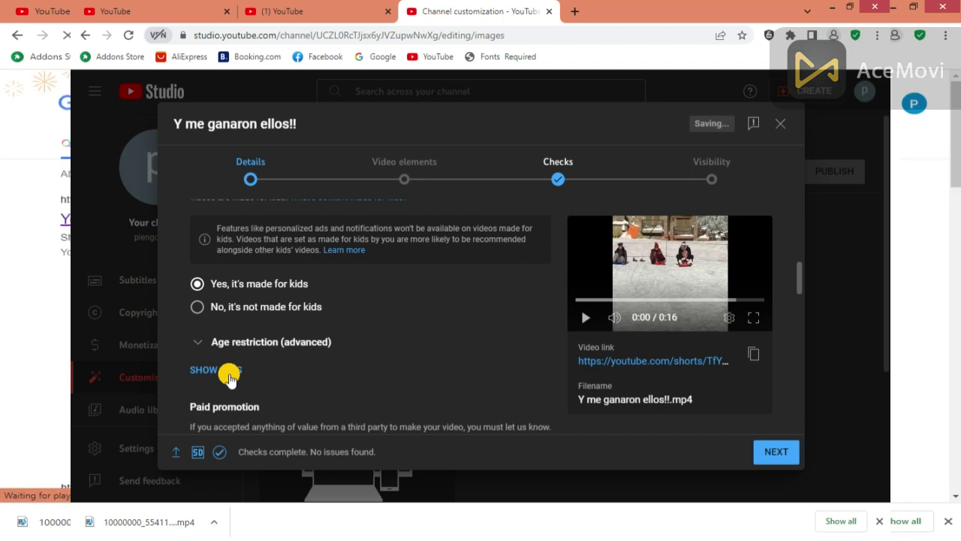
scroll(346, 325, "down", 1)
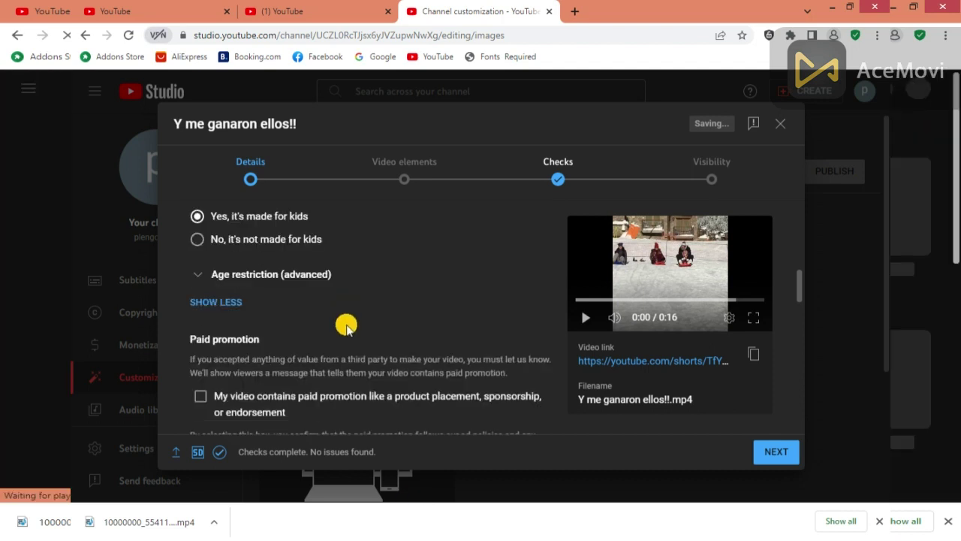
scroll(289, 329, "down", 1)
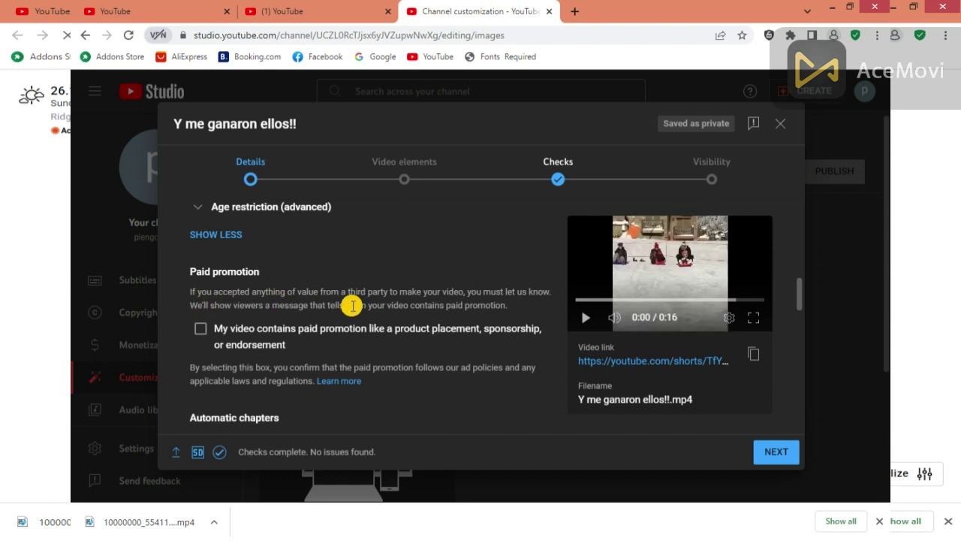
left_click(202, 327)
scroll(210, 324, "down", 3)
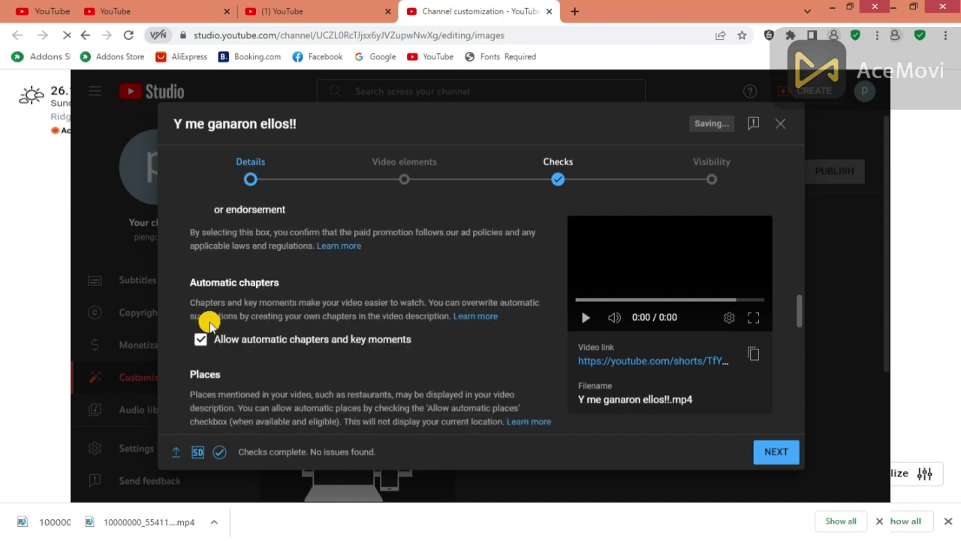
scroll(210, 325, "down", 3)
left_click(213, 280)
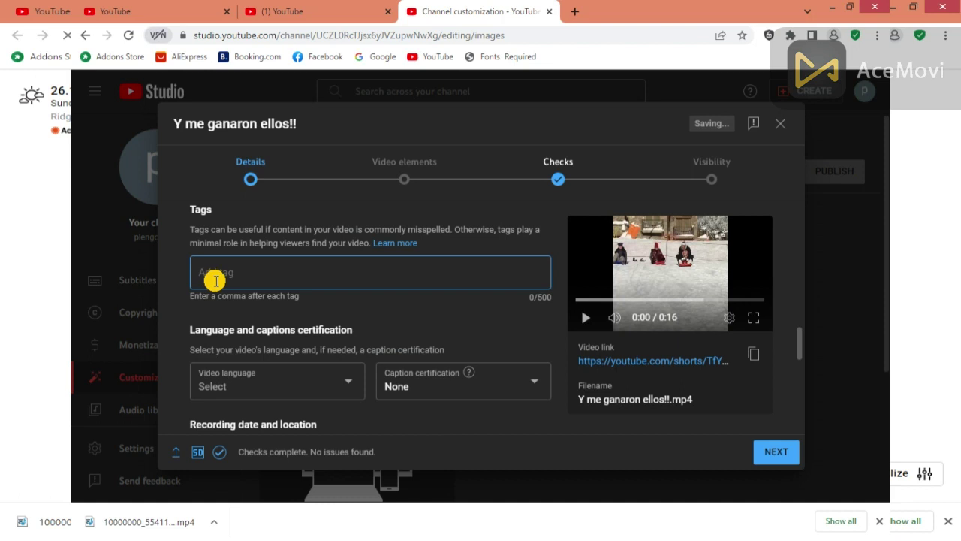
type("me")
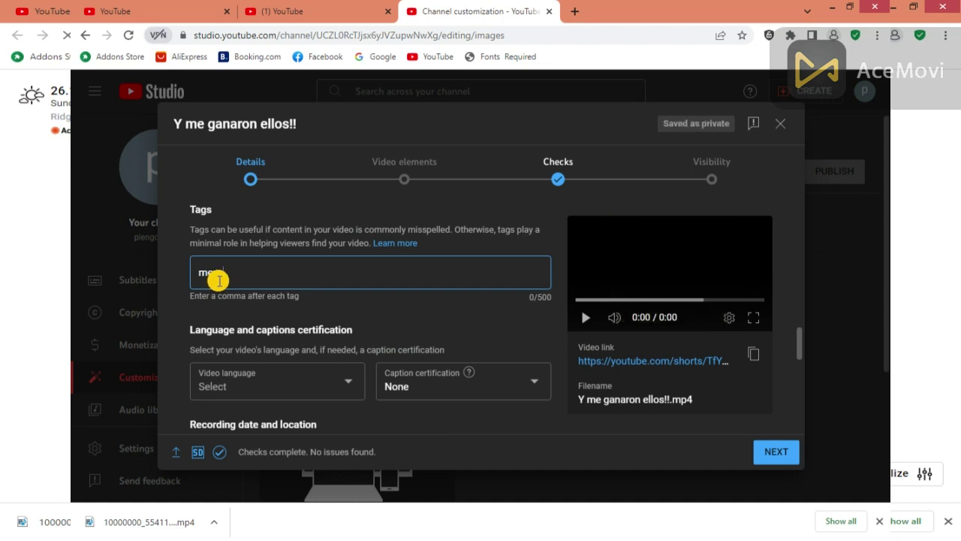
type("ssi")
key("comma")
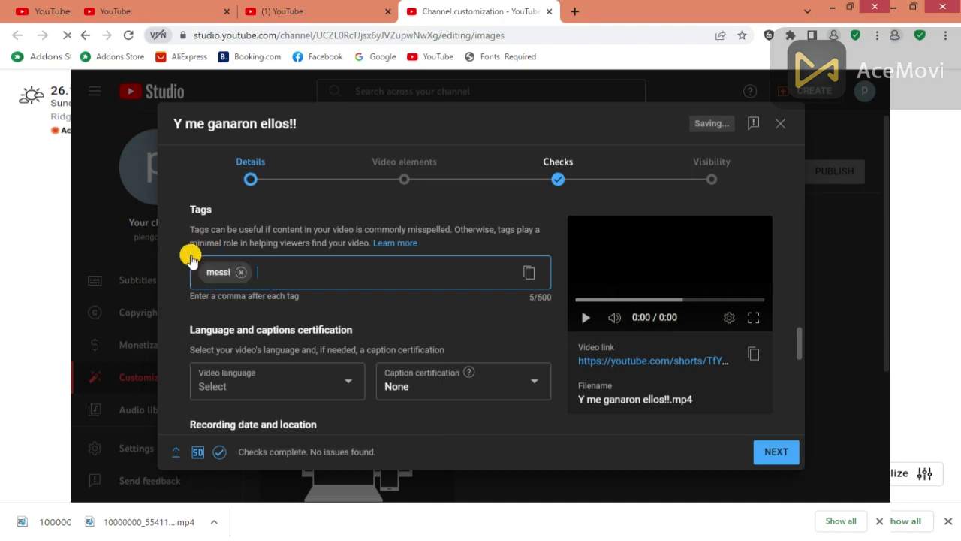
scroll(226, 271, "down", 2)
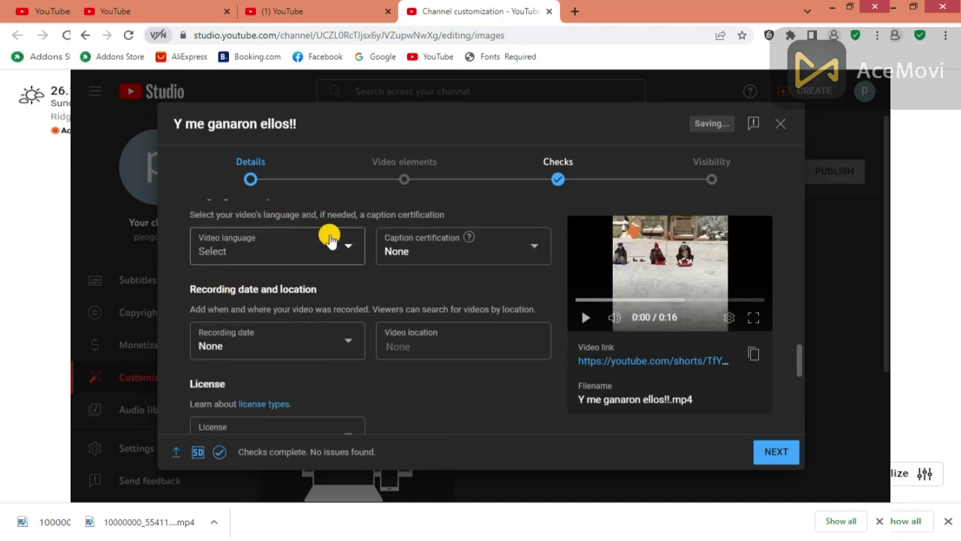
left_click(402, 244)
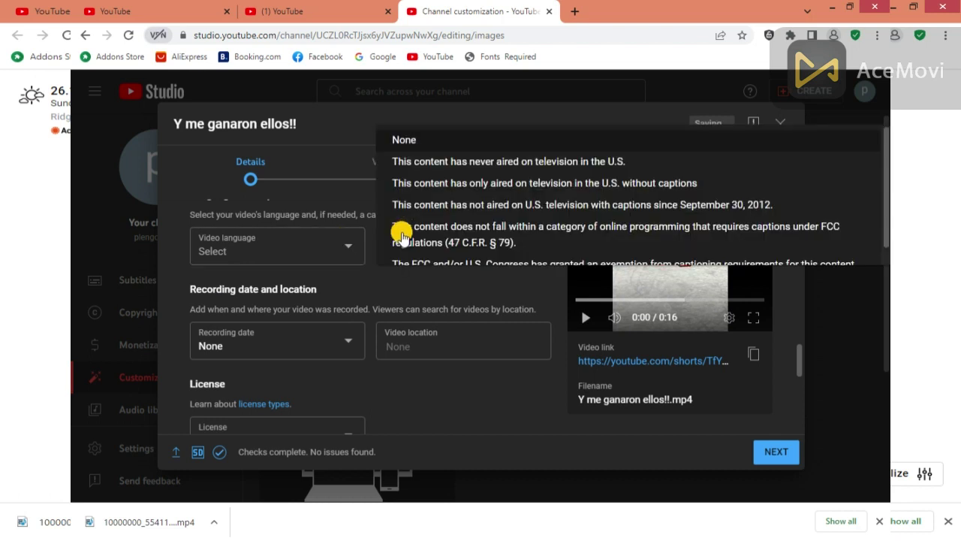
left_click(400, 161)
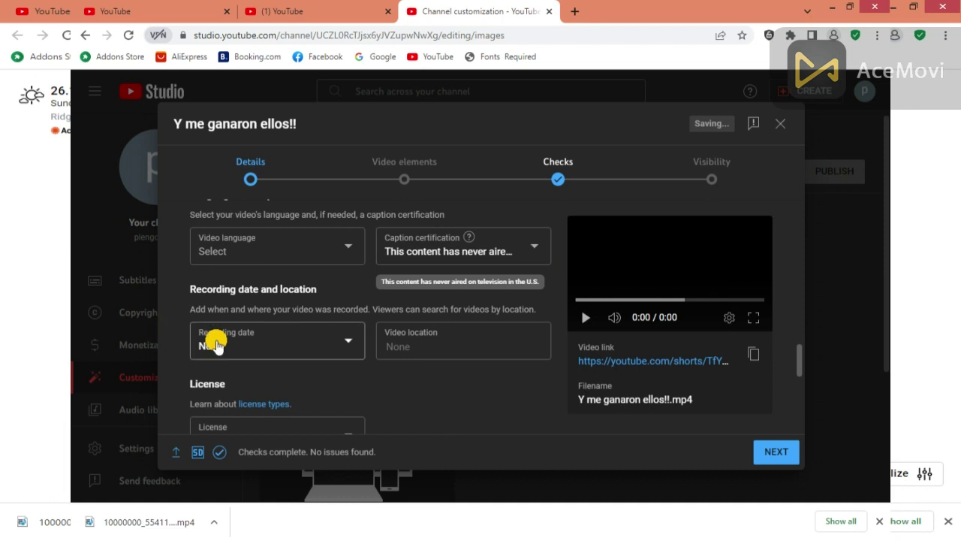
scroll(216, 344, "down", 3)
scroll(209, 315, "down", 2)
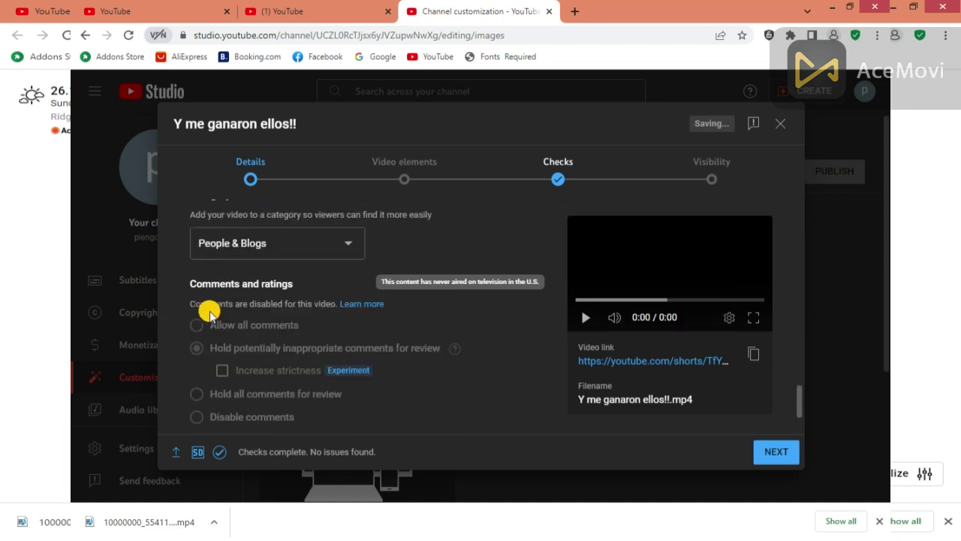
scroll(200, 279, "down", 2)
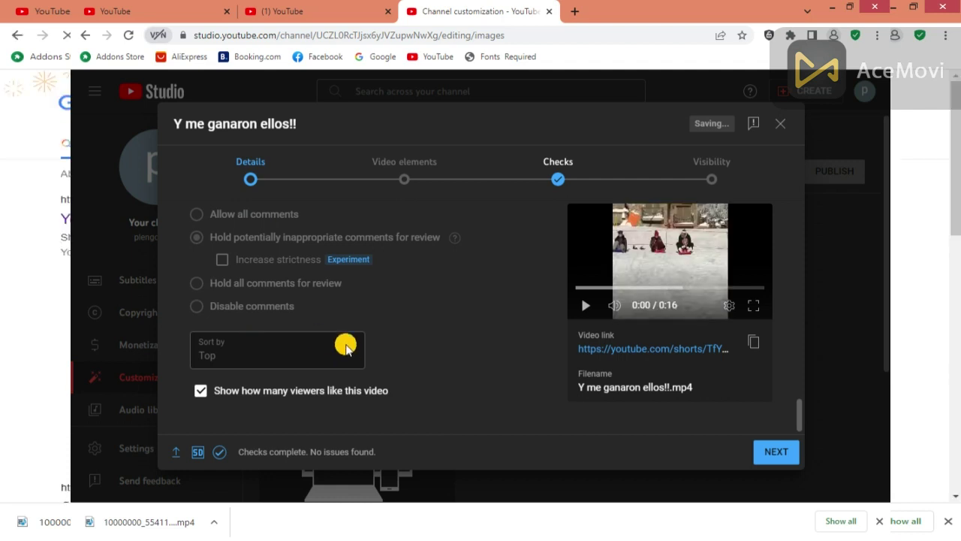
scroll(311, 315, "up", 3)
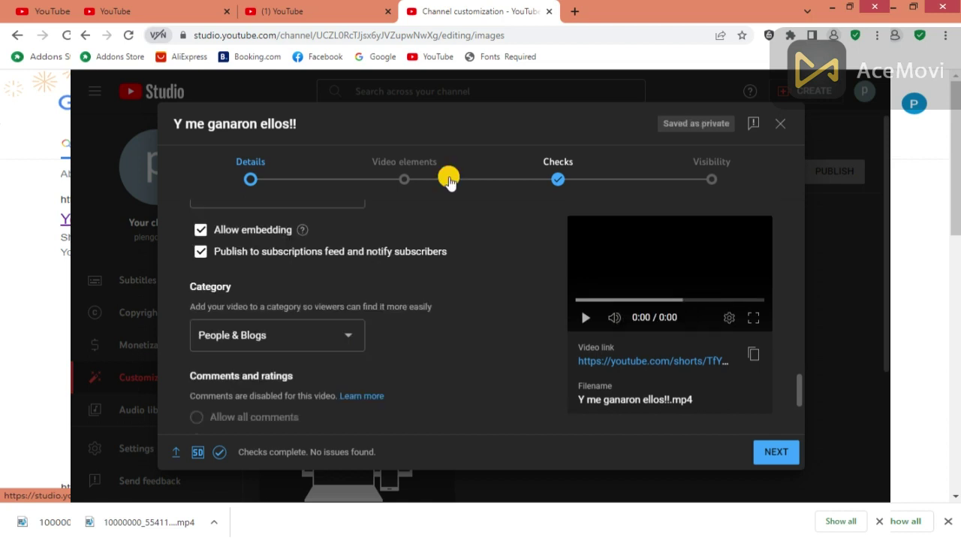
Advance past Video elements to the Checks step and dismiss the 'Introducing checks' popup
left_click(415, 180)
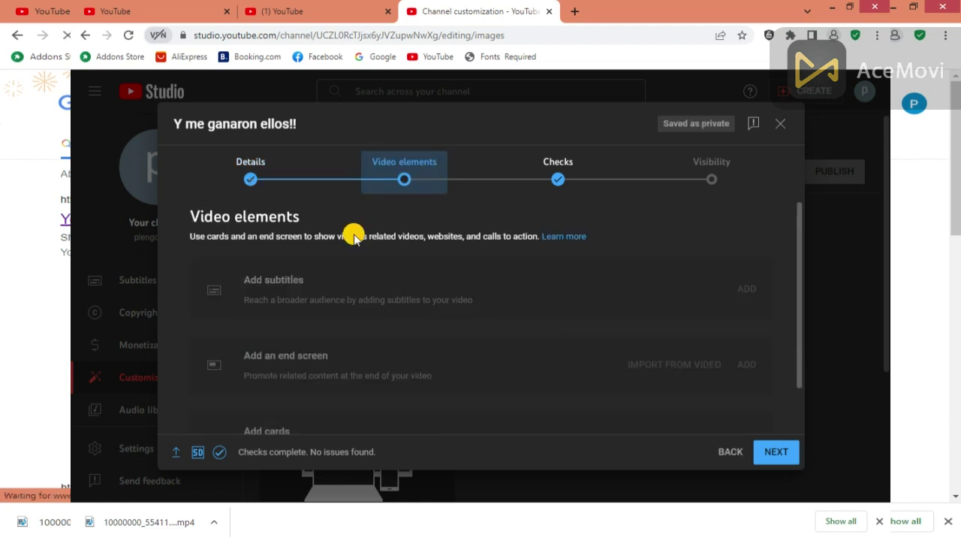
scroll(338, 259, "down", 1)
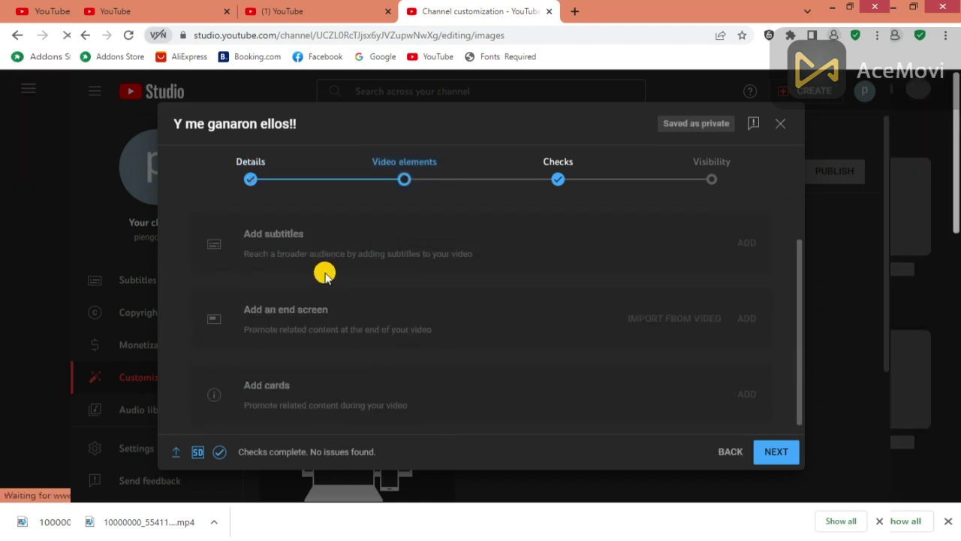
scroll(324, 275, "up", 1)
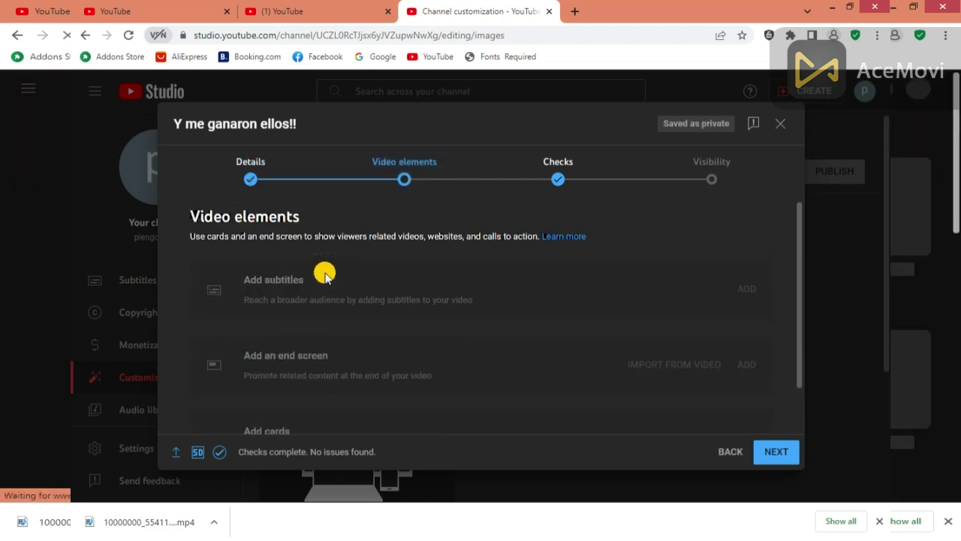
left_click(554, 180)
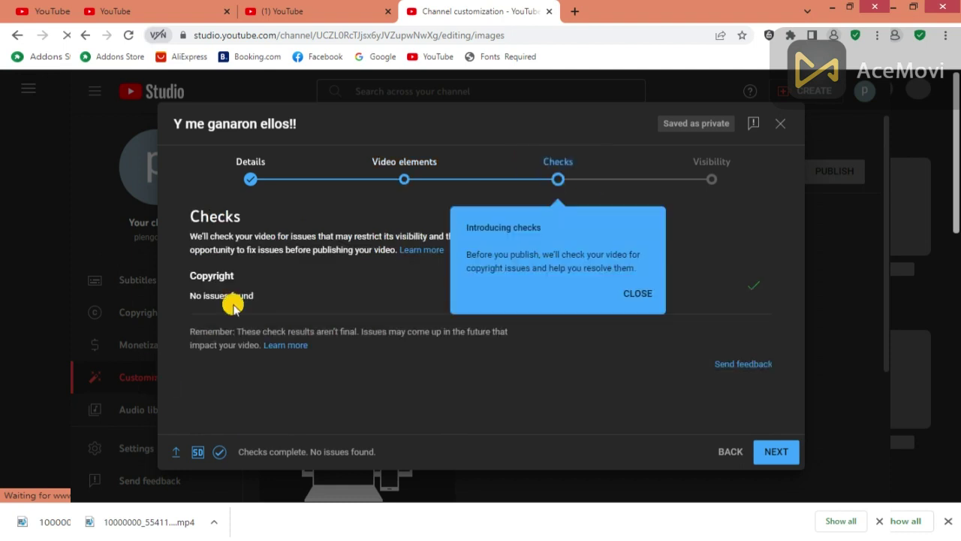
left_click(634, 293)
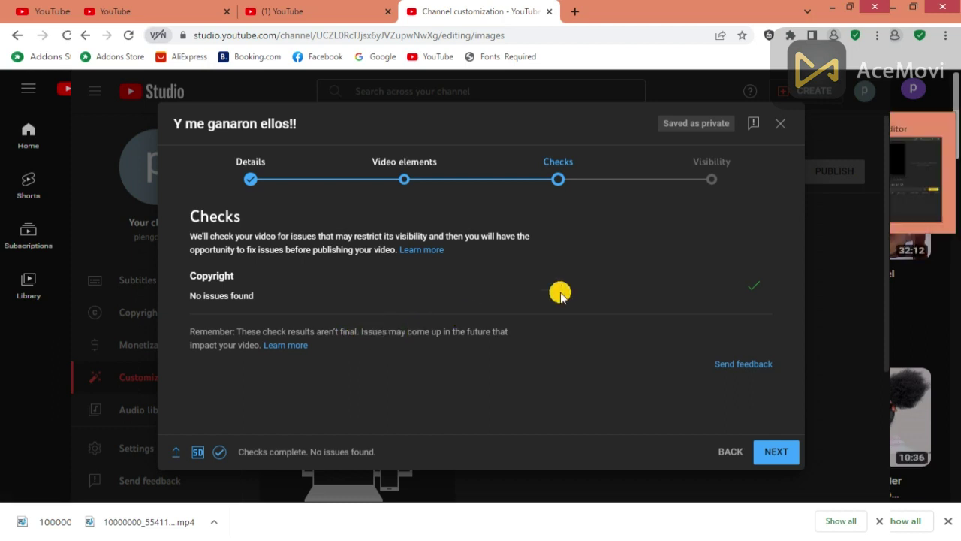
On the Visibility step choose Public and publish 'Y me ganaron ellos!!'
left_click(776, 451)
scroll(278, 359, "down", 1)
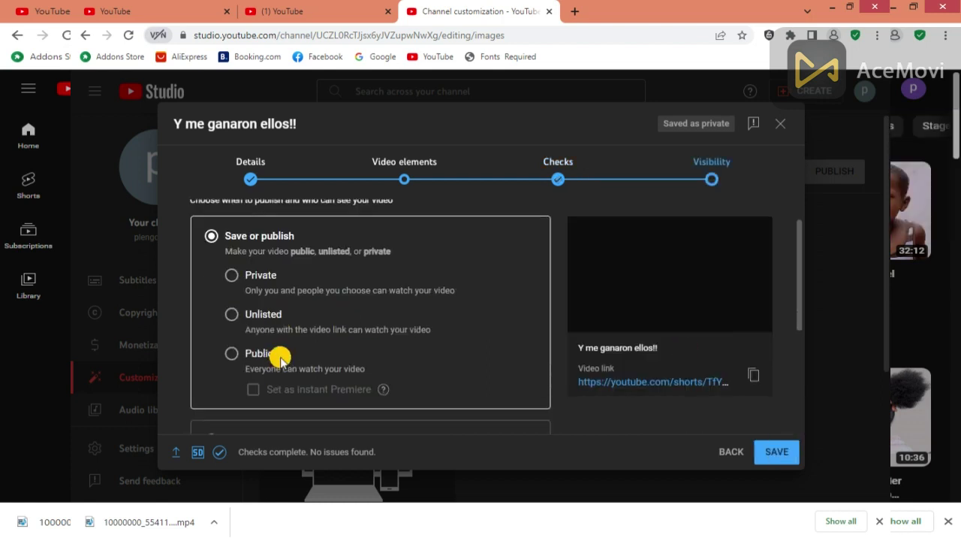
scroll(245, 341, "down", 3)
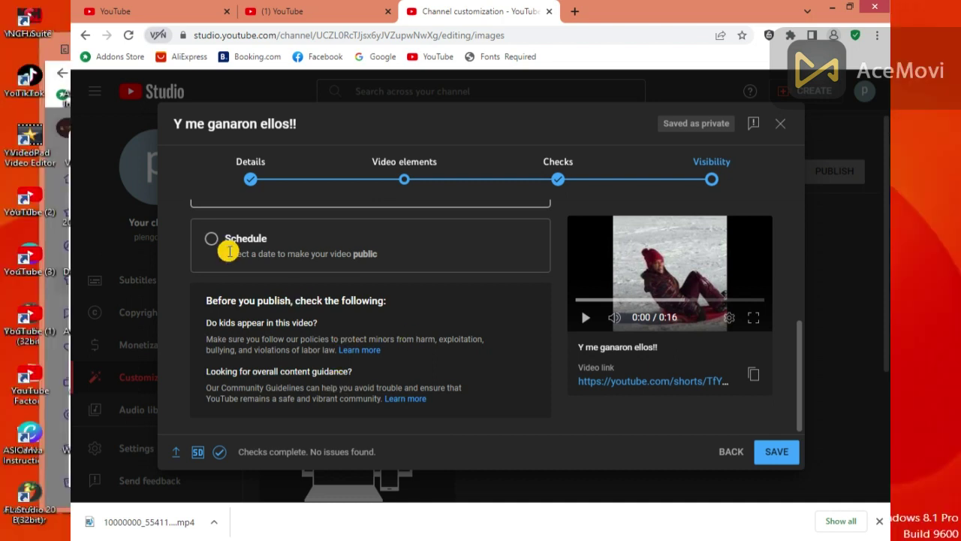
scroll(229, 251, "up", 2)
left_click(232, 288)
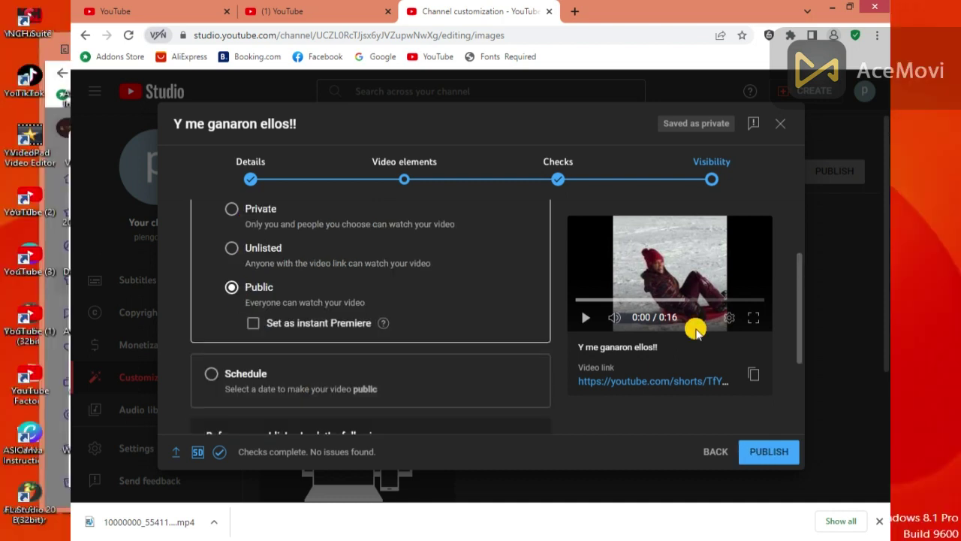
left_click(773, 451)
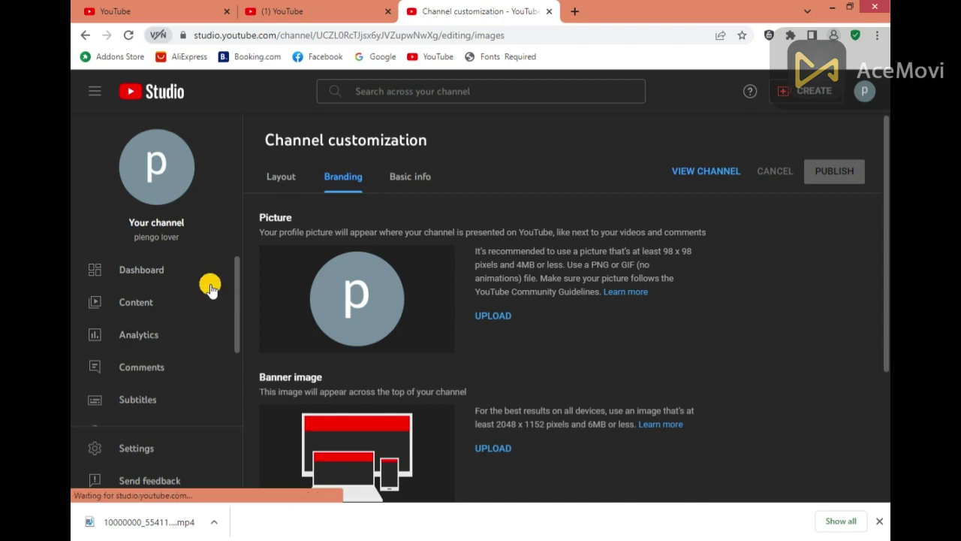
Go from the Dashboard to the Content page listing the channel's videos
left_click(162, 272)
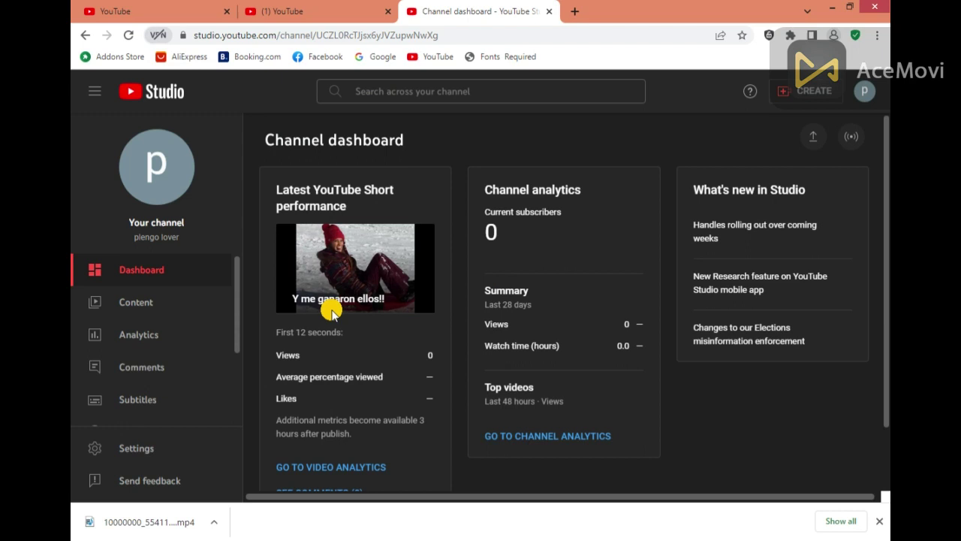
scroll(330, 311, "down", 1)
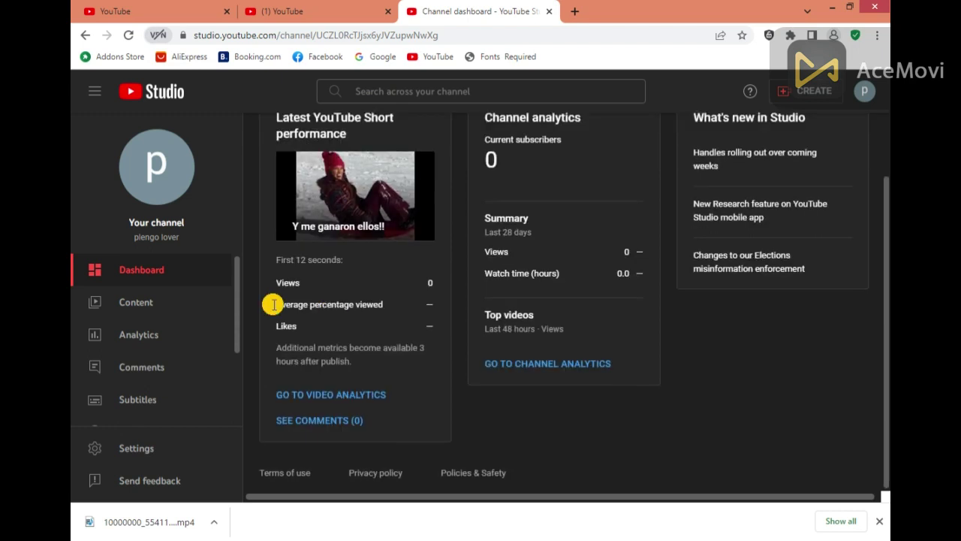
left_click(134, 306)
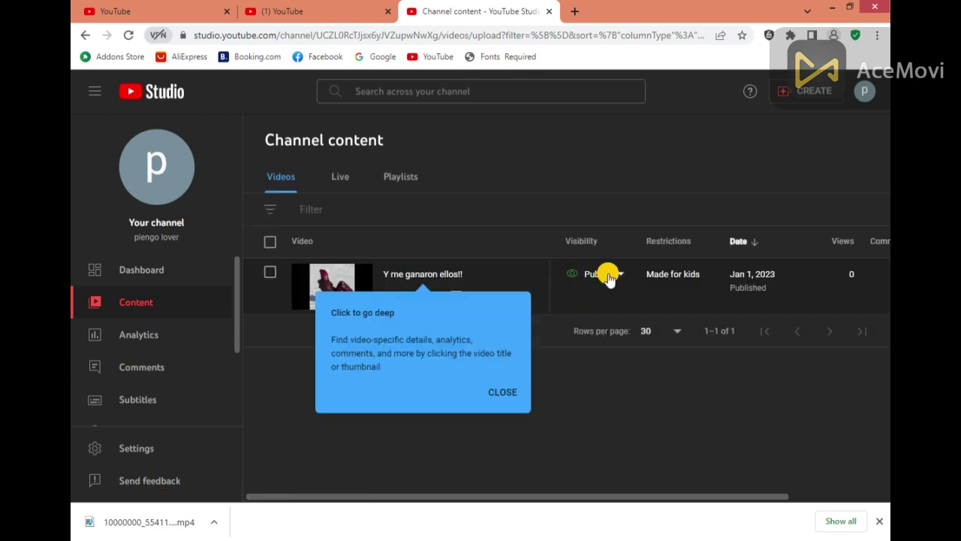
Close the 'Click to go deep' and 'Try Studio search' tip popups
left_click(501, 391)
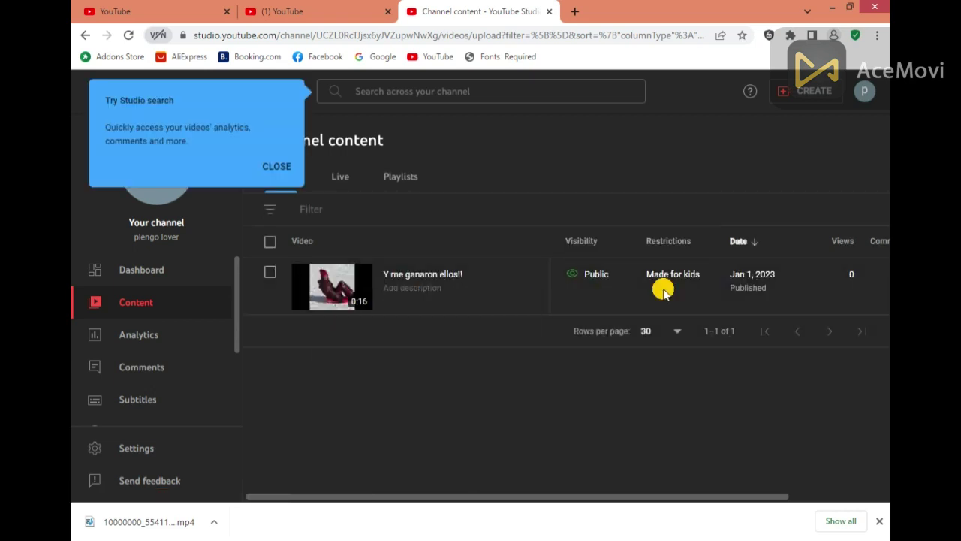
mouse_move(685, 277)
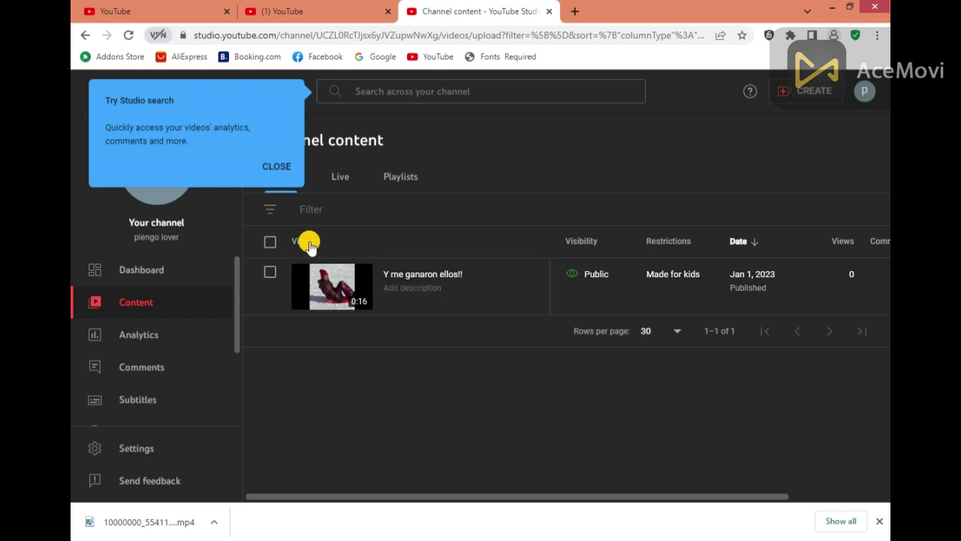
left_click(277, 164)
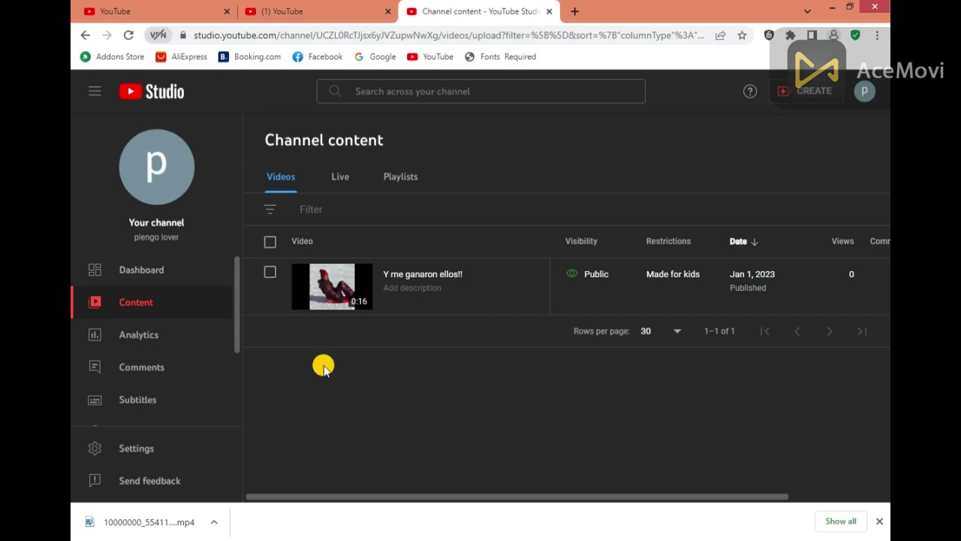
scroll(172, 395, "down", 2)
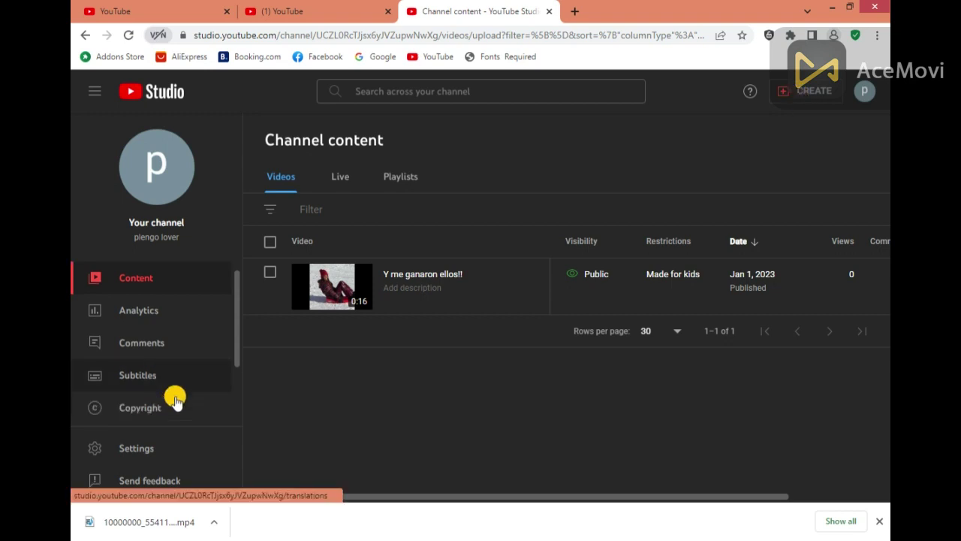
View the public channel page, play the 'Y me ganaron ellos!!' Short, then go back
left_click(157, 167)
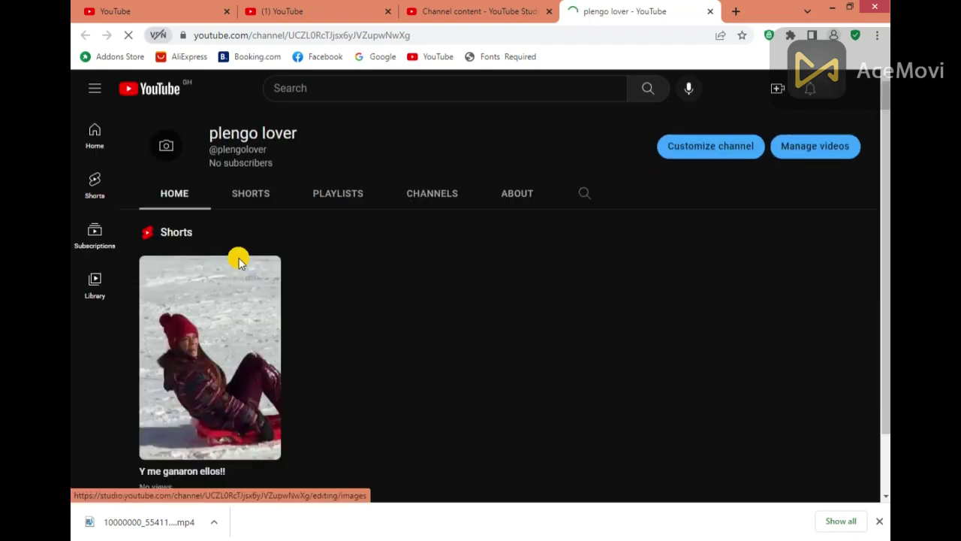
scroll(163, 299, "down", 1)
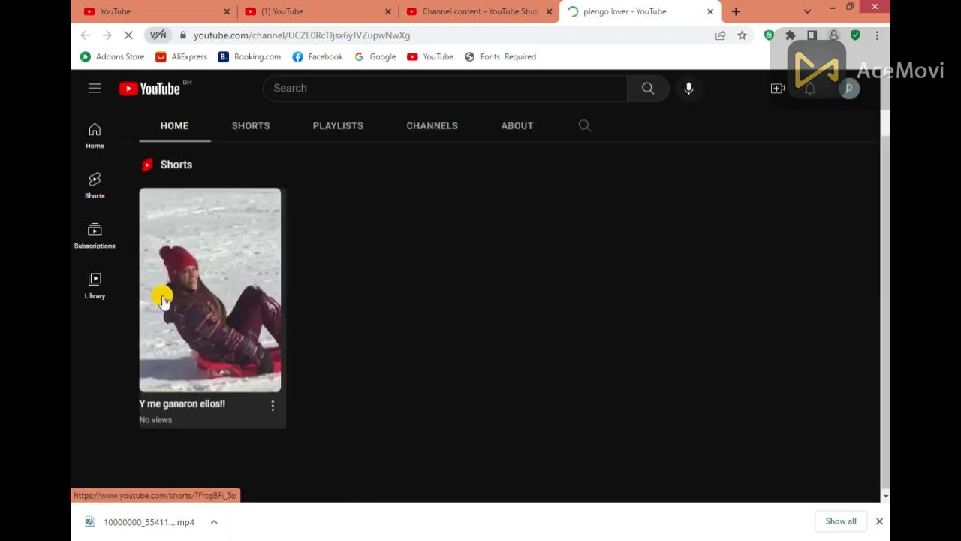
left_click(163, 299)
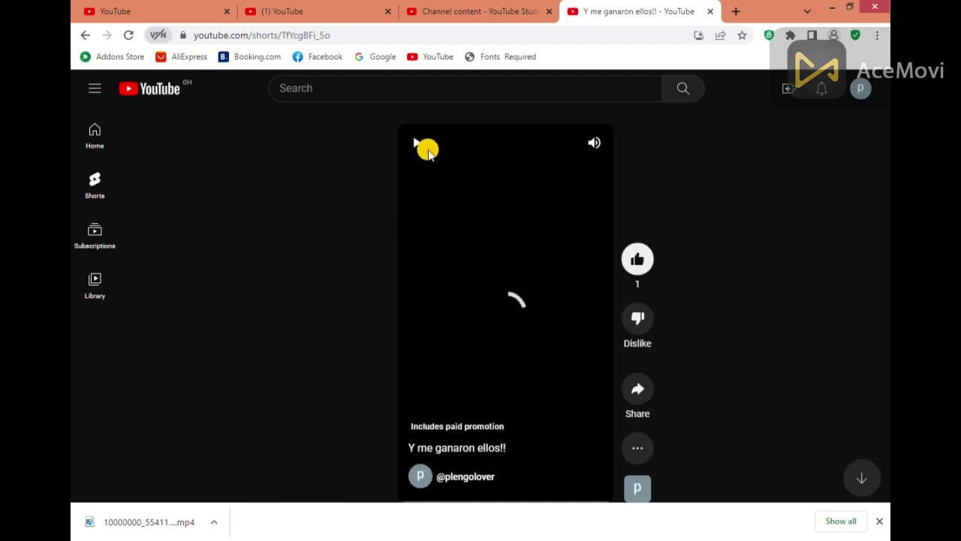
left_click(428, 150)
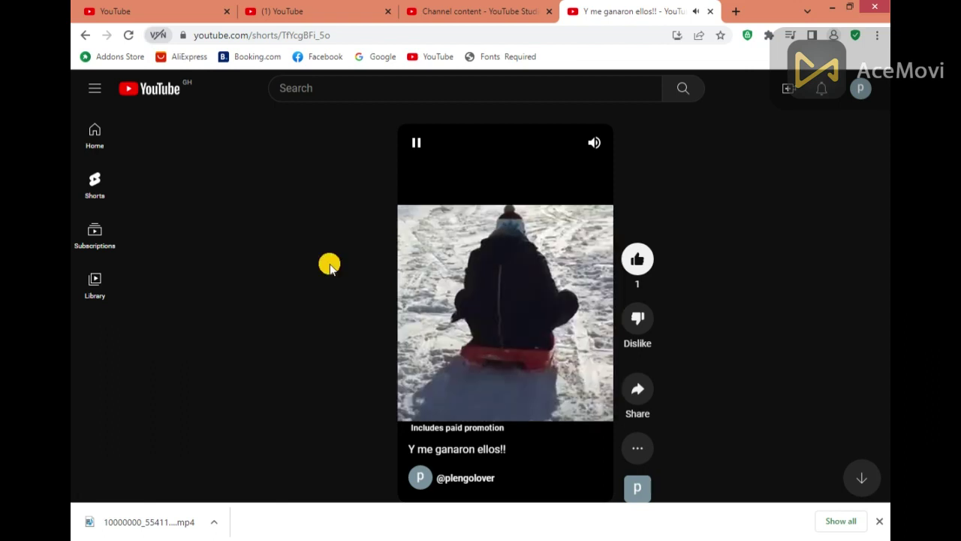
left_click(86, 37)
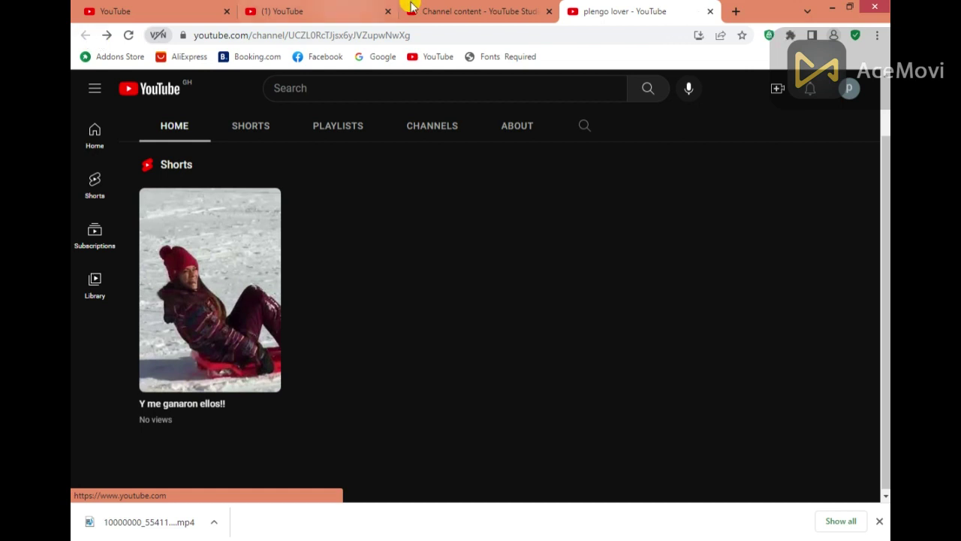
Return to the Studio Channel content tab and reload the page
left_click(438, 15)
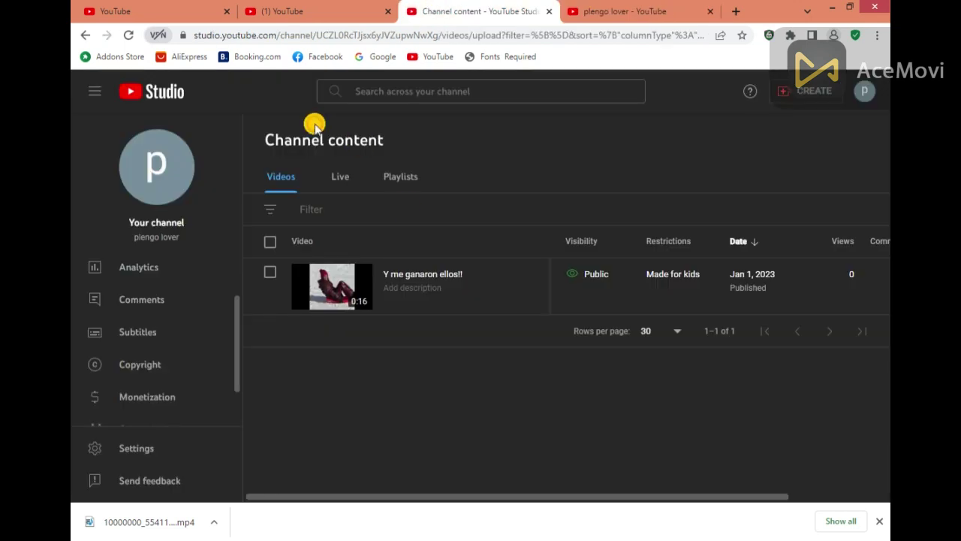
right_click(469, 173)
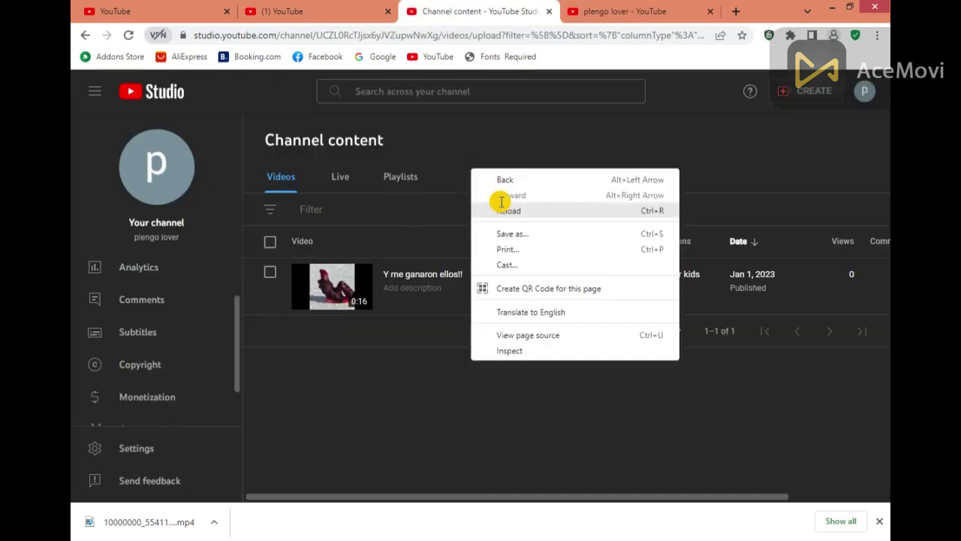
left_click(500, 206)
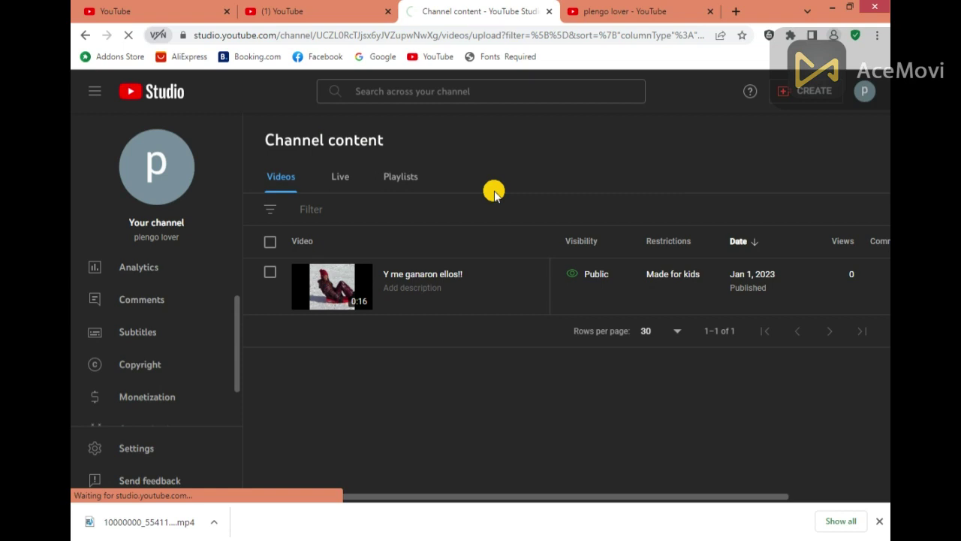